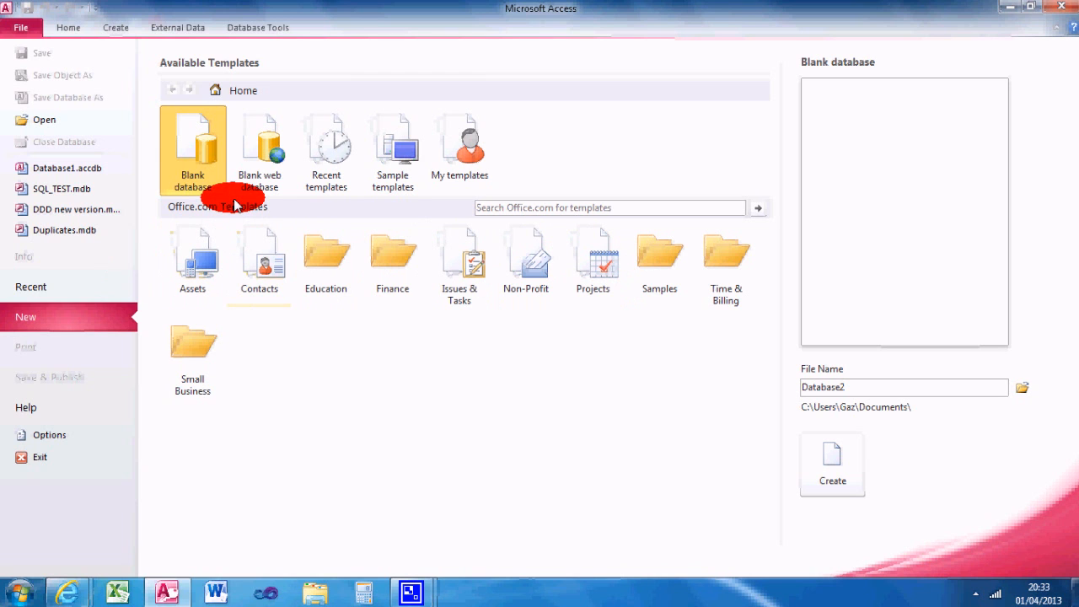
Step: Create a new blank database and start a new table in Design view
double_click(193, 143)
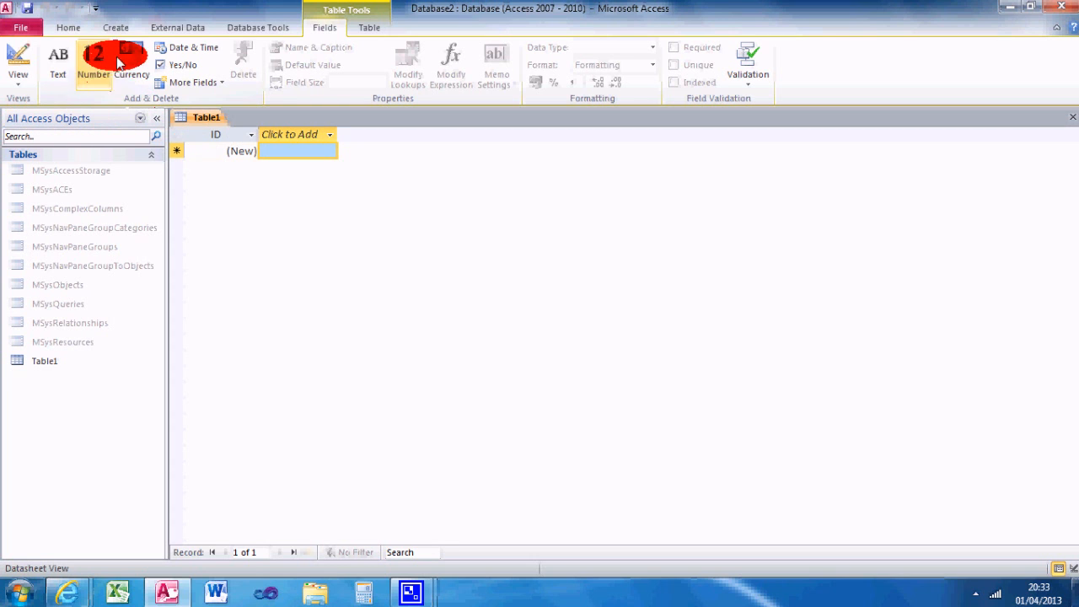
left_click(112, 28)
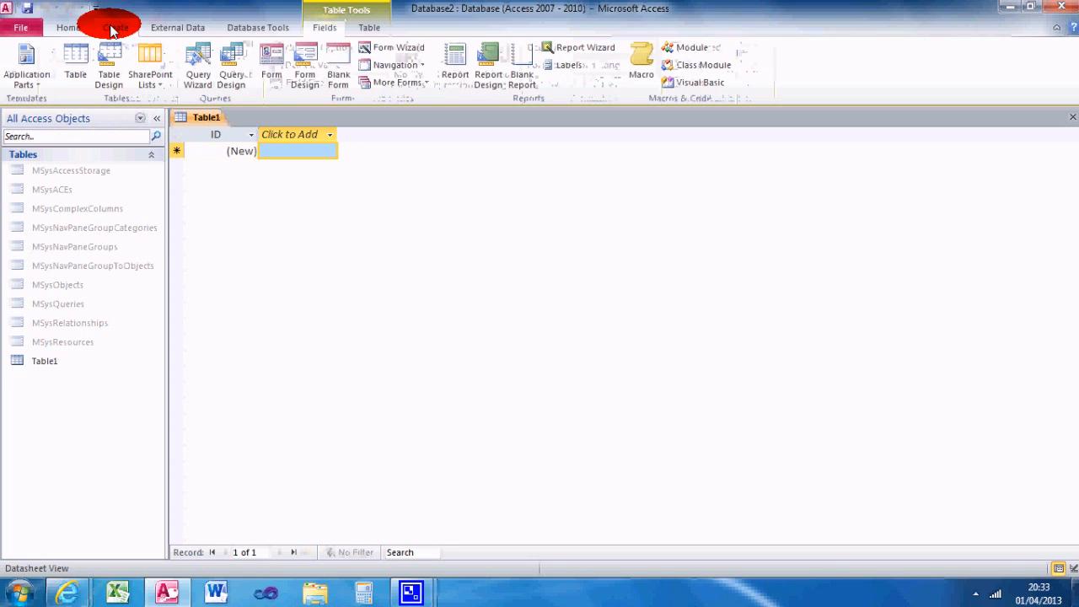
left_click(110, 75)
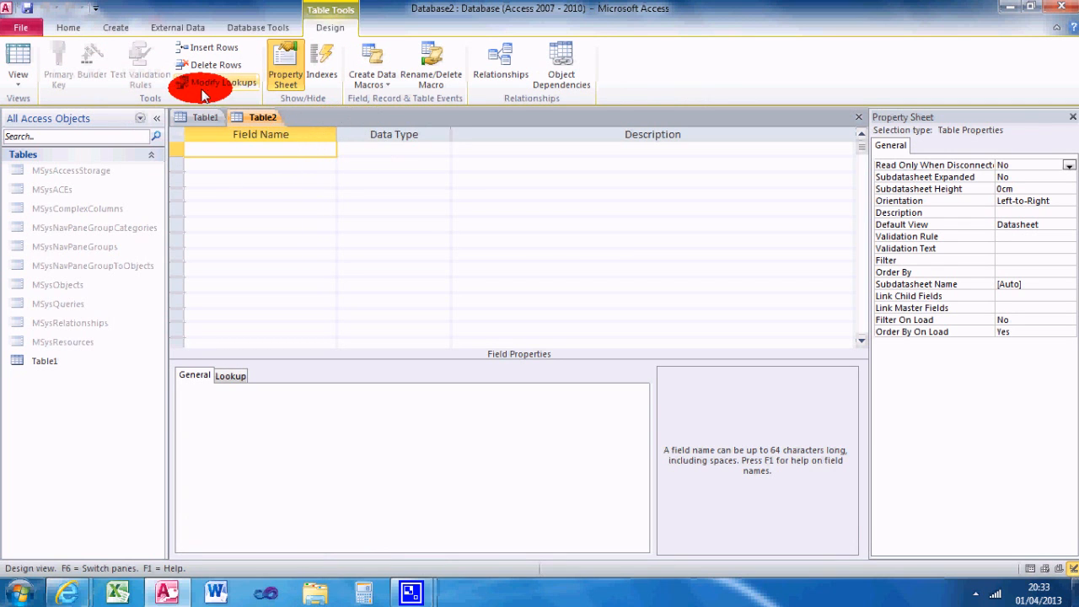
Step: Close the empty default Table1, leaving the new table's design open
left_click(198, 118)
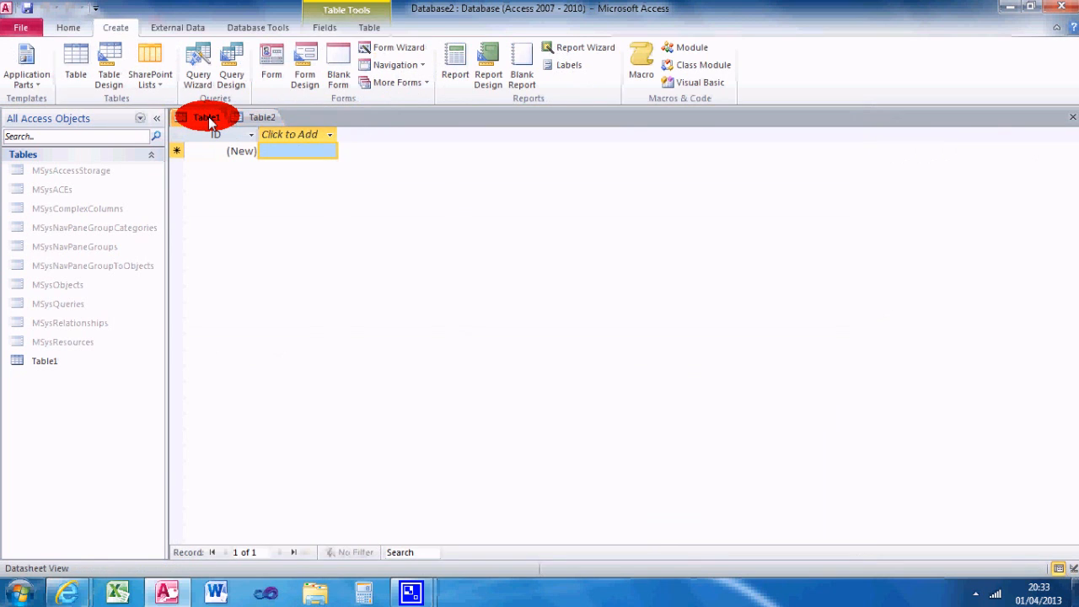
right_click(209, 120)
left_click(253, 144)
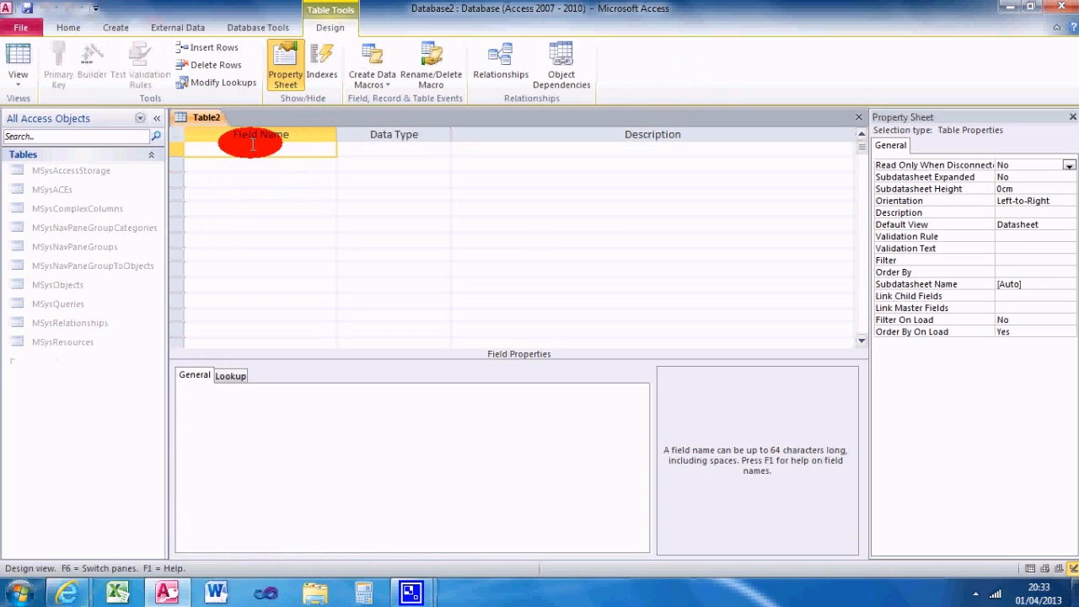
Step: Add a Text field named FirstName with a field size of 50
left_click(243, 164)
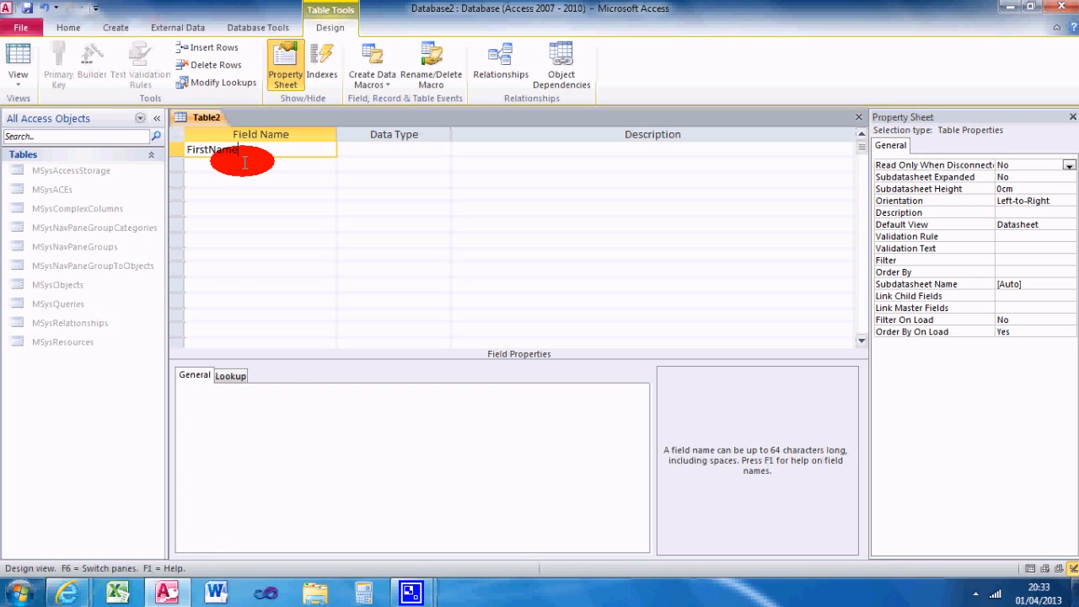
key("Tab")
left_click(310, 390)
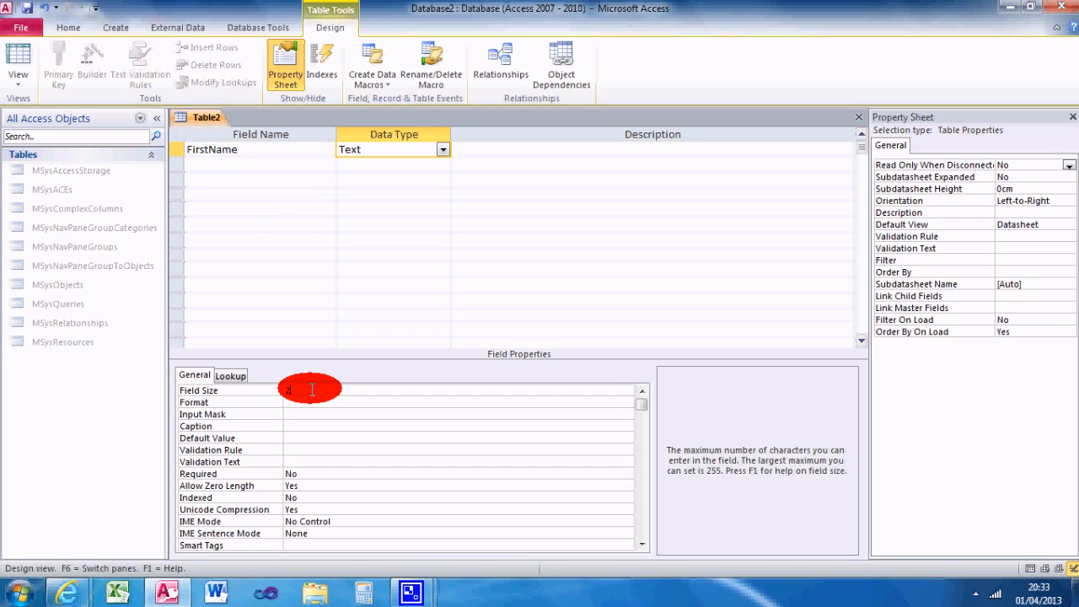
type("50")
key("Return")
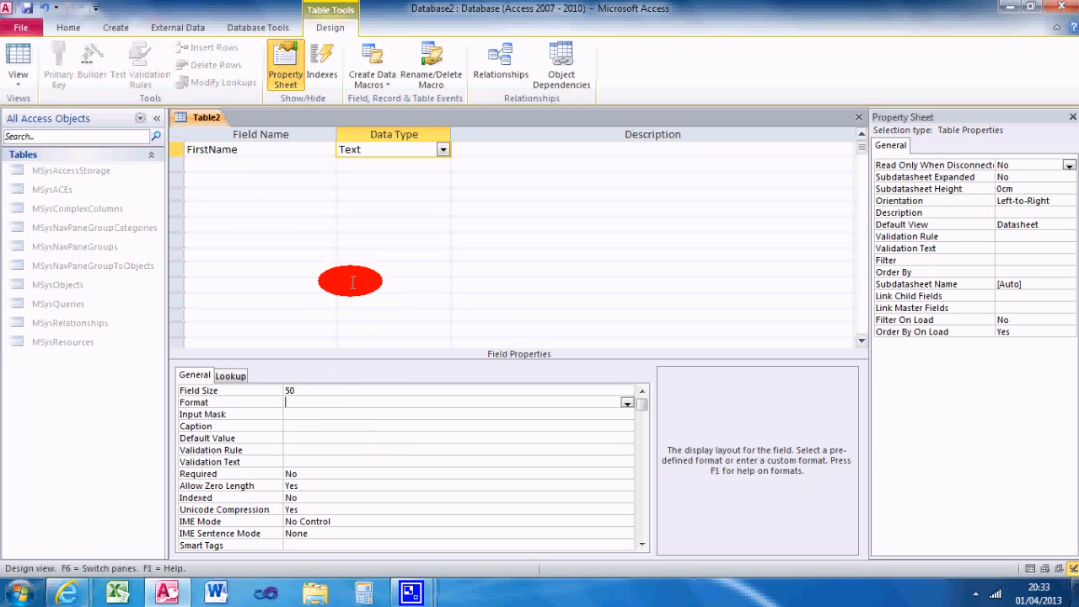
Step: Add a Text field named Surname with a field size of 100
left_click(236, 163)
type("Sureme")
key("Tab")
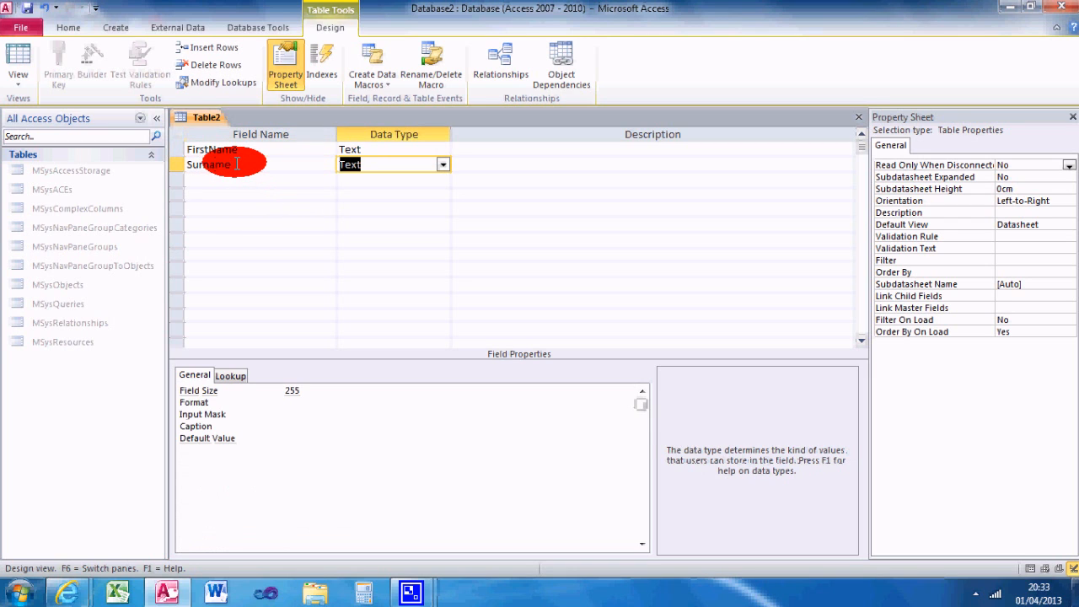
left_click(307, 398)
double_click(307, 391)
type("1")
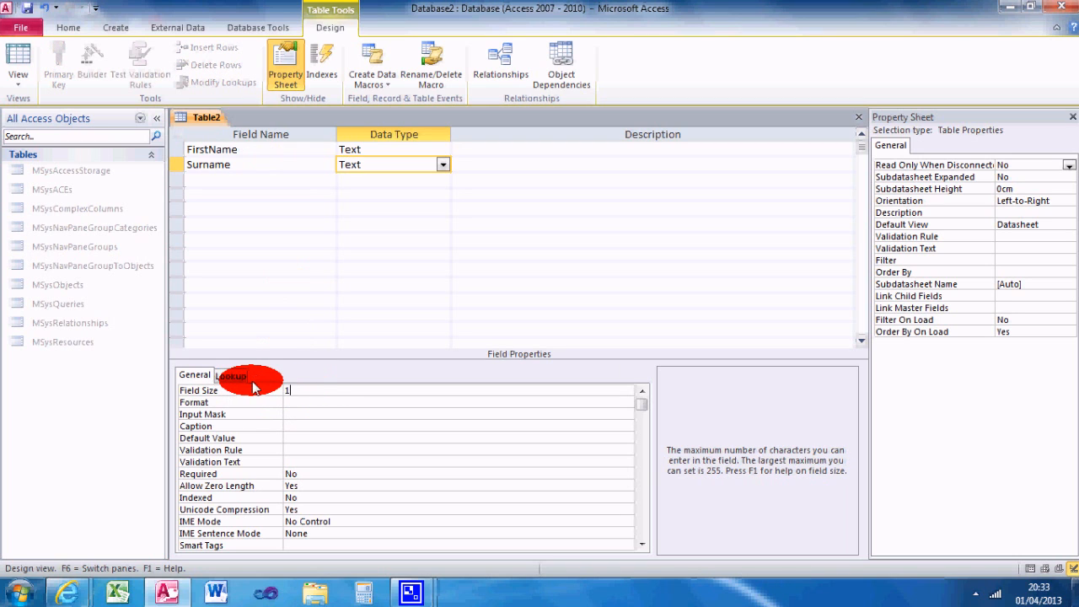
type("00")
Step: Add an Earnings field with the Currency data type and the Currency display format
left_click(244, 180)
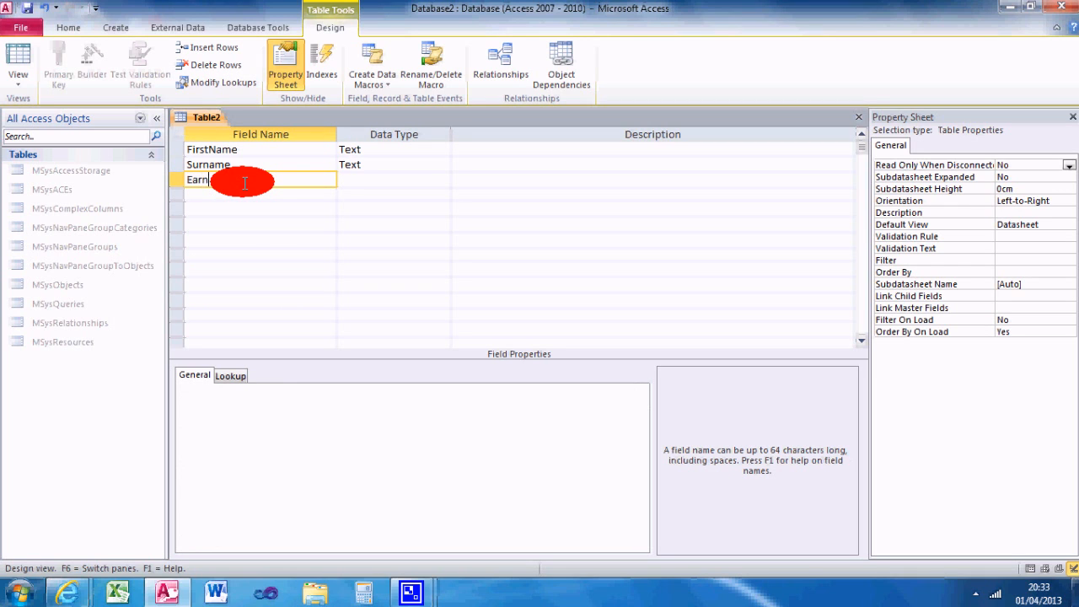
type("Earnings")
key("Tab")
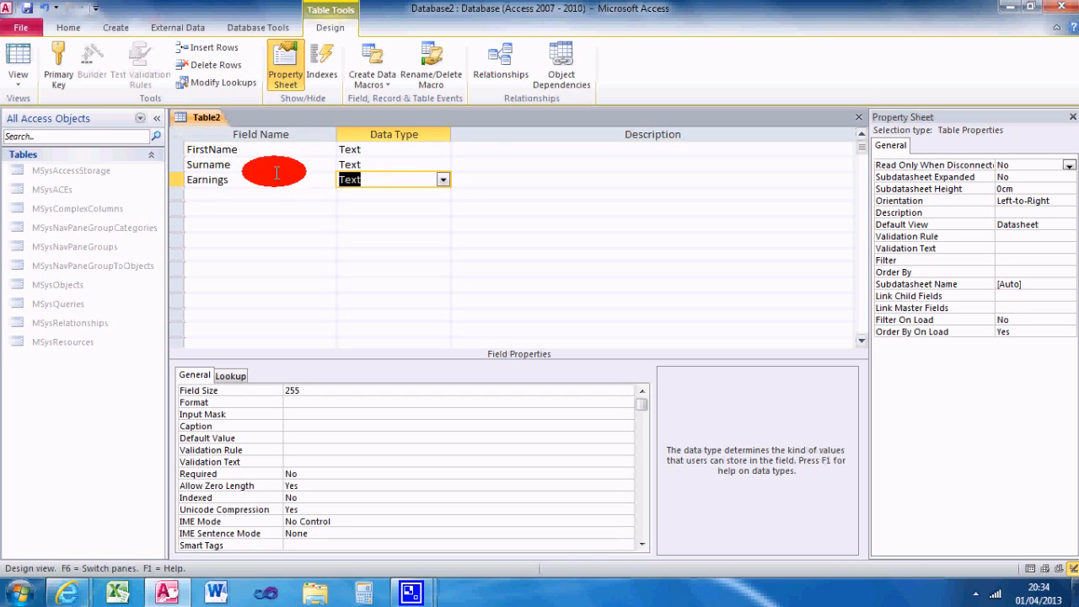
left_click(442, 181)
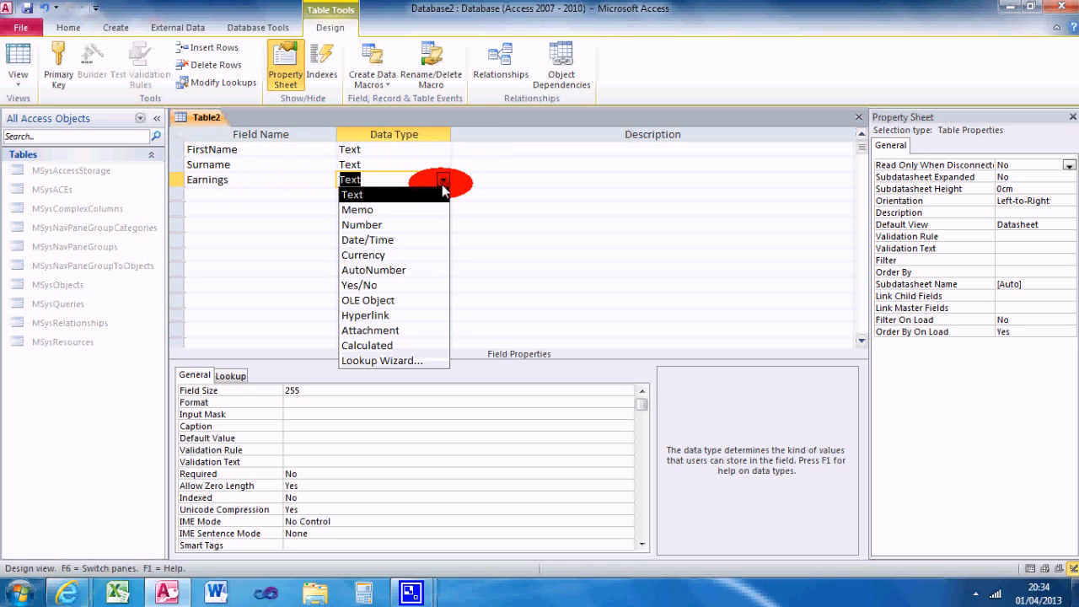
left_click(395, 266)
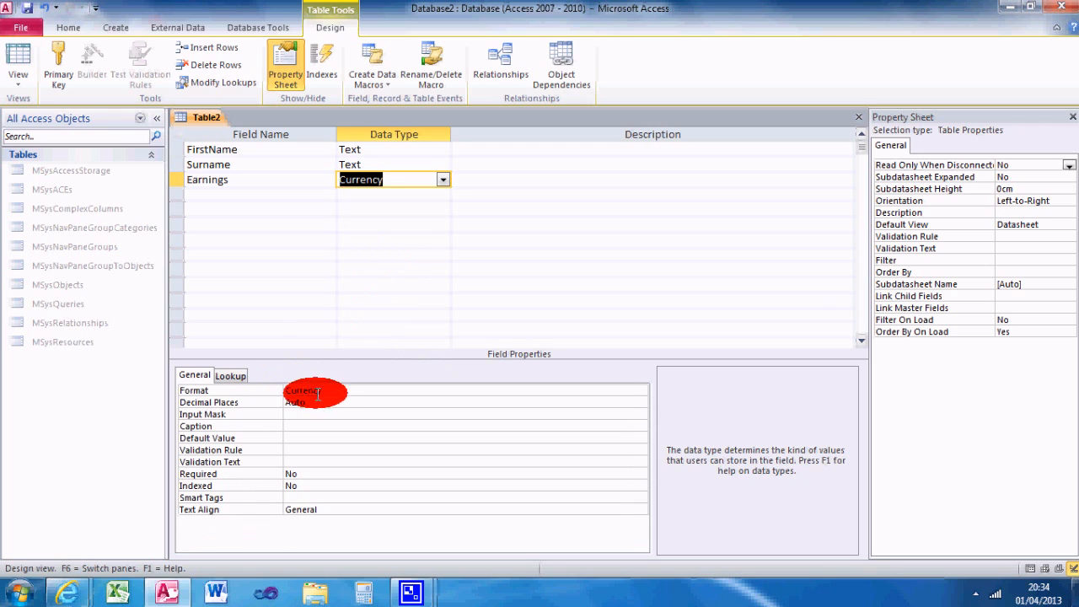
double_click(333, 390)
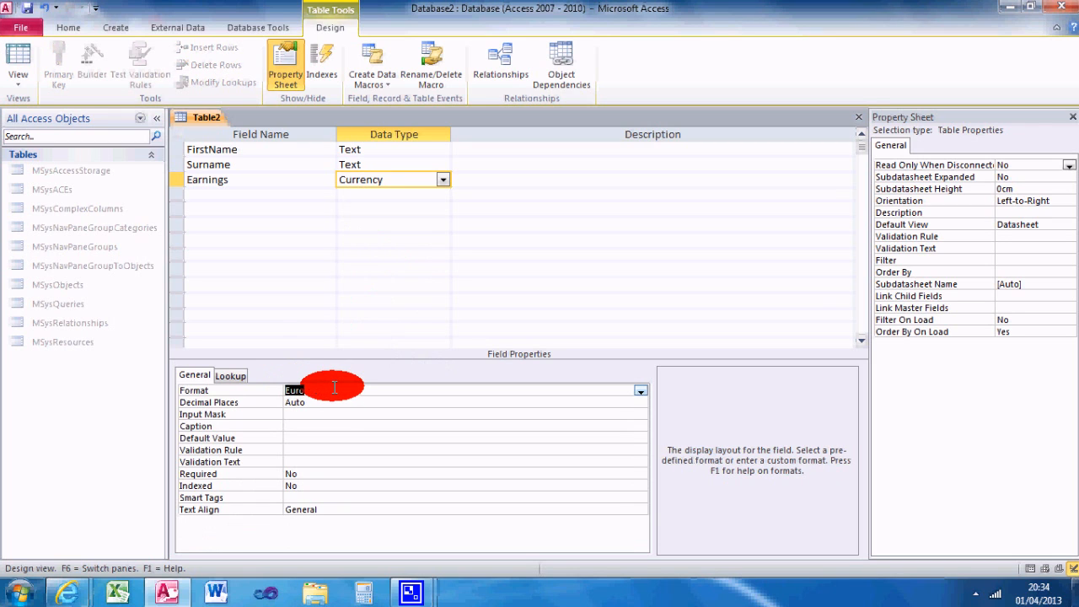
left_click(641, 391)
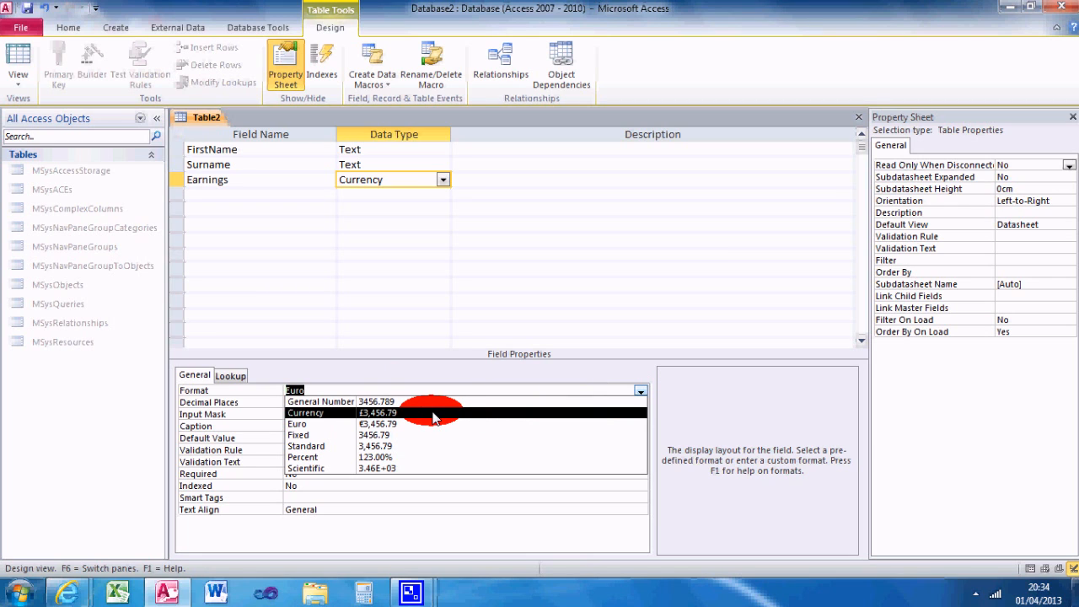
left_click(397, 419)
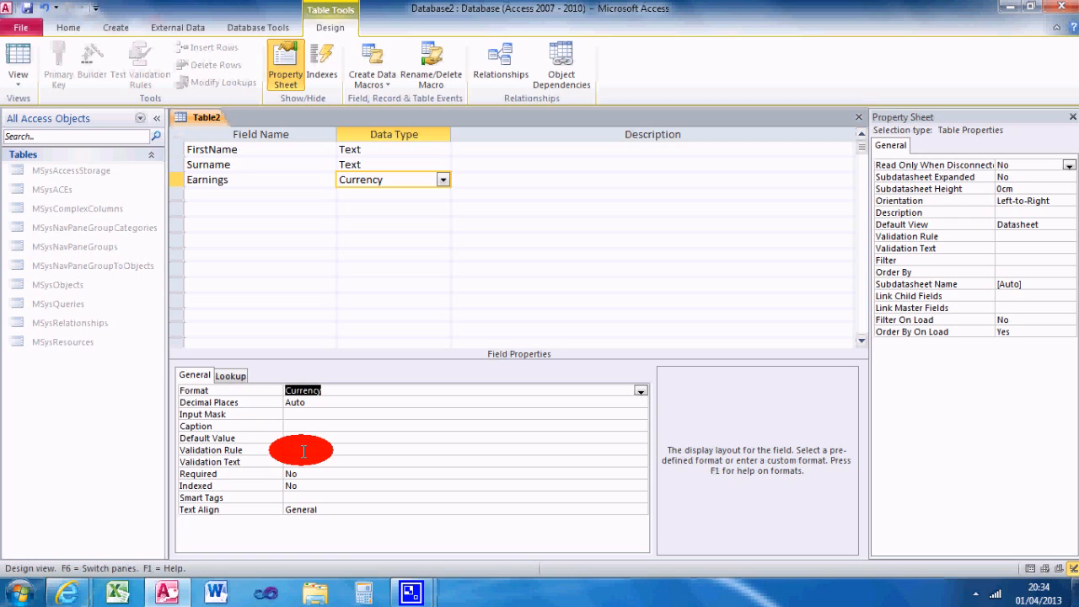
left_click(289, 426)
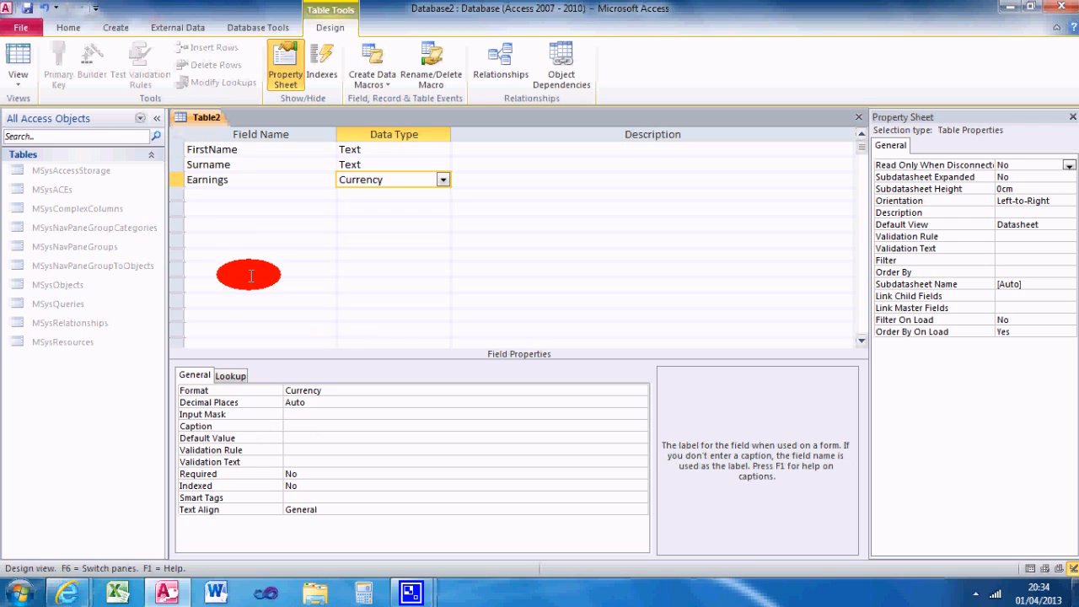
Step: Add a field named DOB with the Date/Time data type
left_click(204, 195)
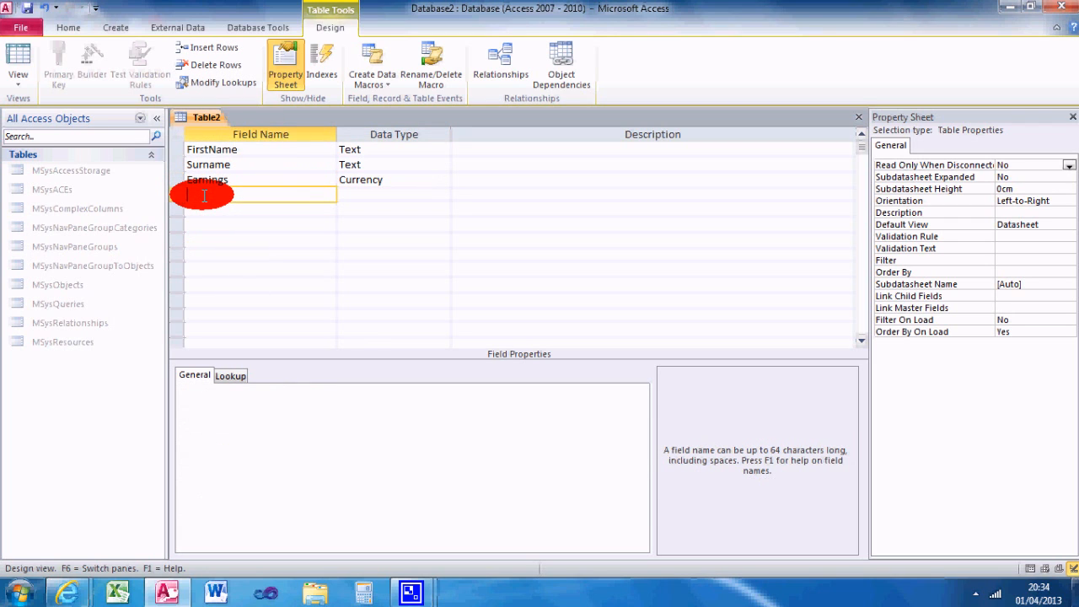
type("Da")
type("B")
key("Tab")
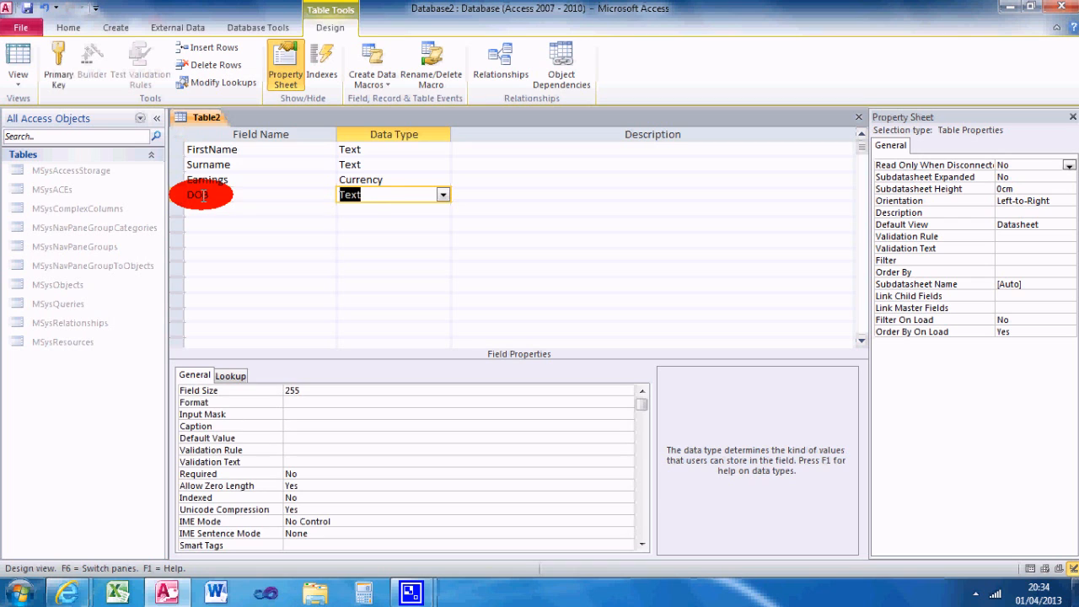
left_click(442, 195)
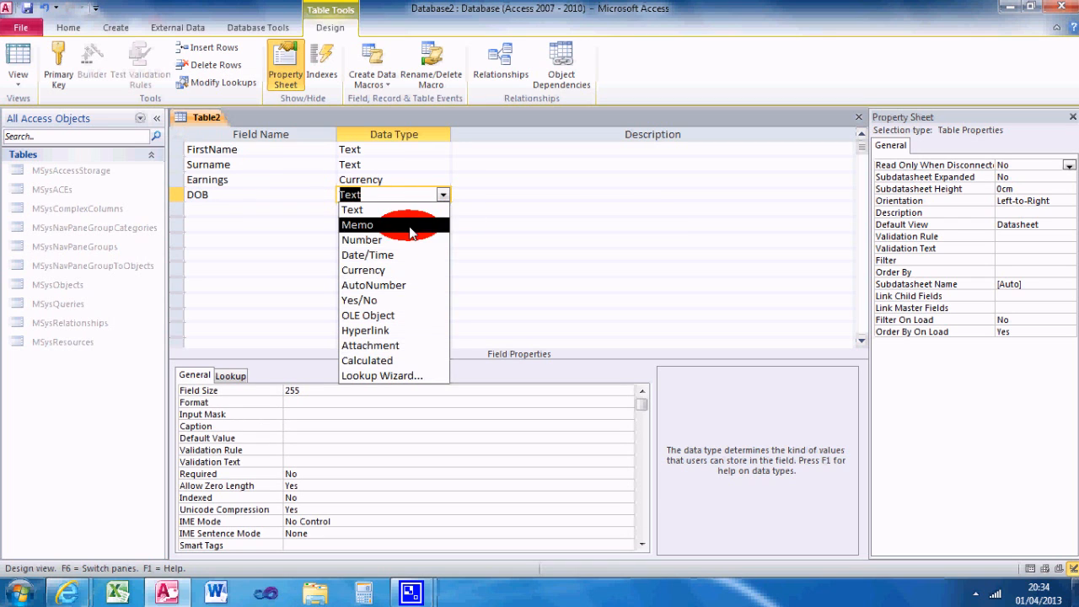
left_click(412, 255)
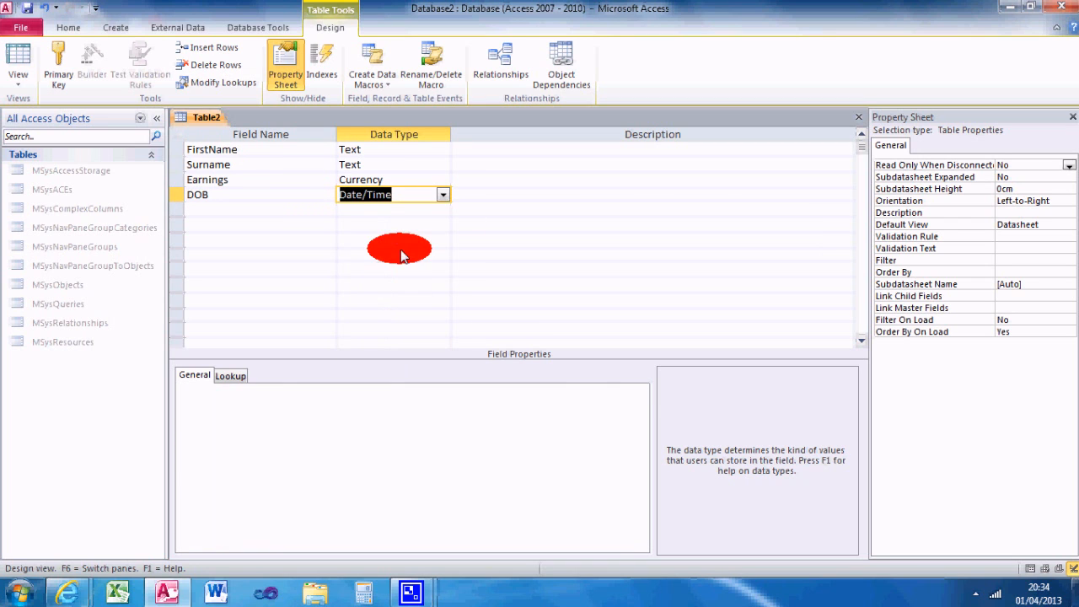
Step: Add three Text fields named Address1, Address2 and Address3 below the DOB field
left_click(209, 211)
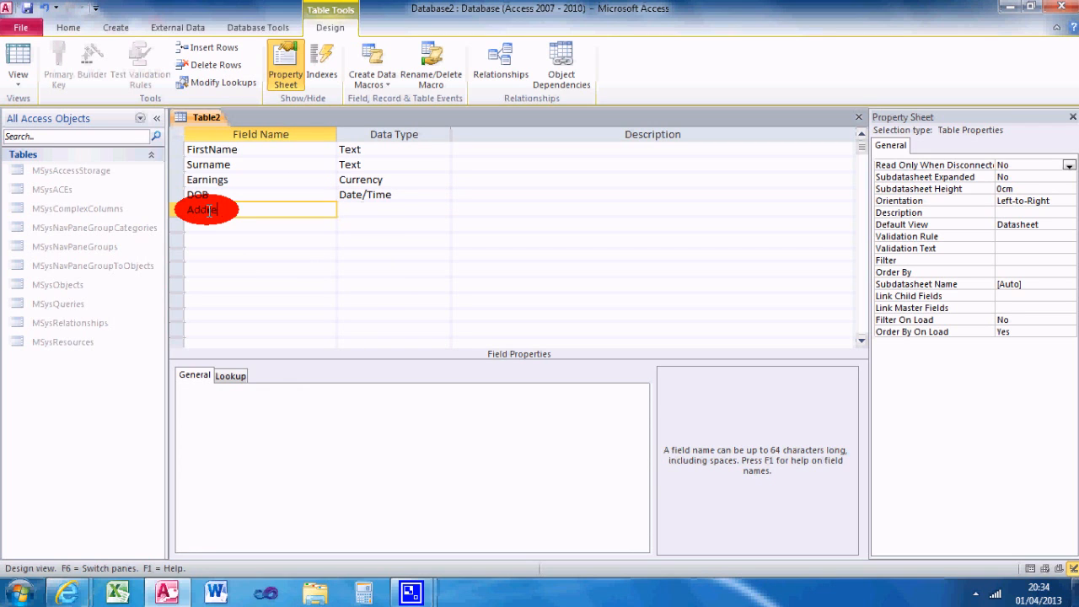
key("Tab")
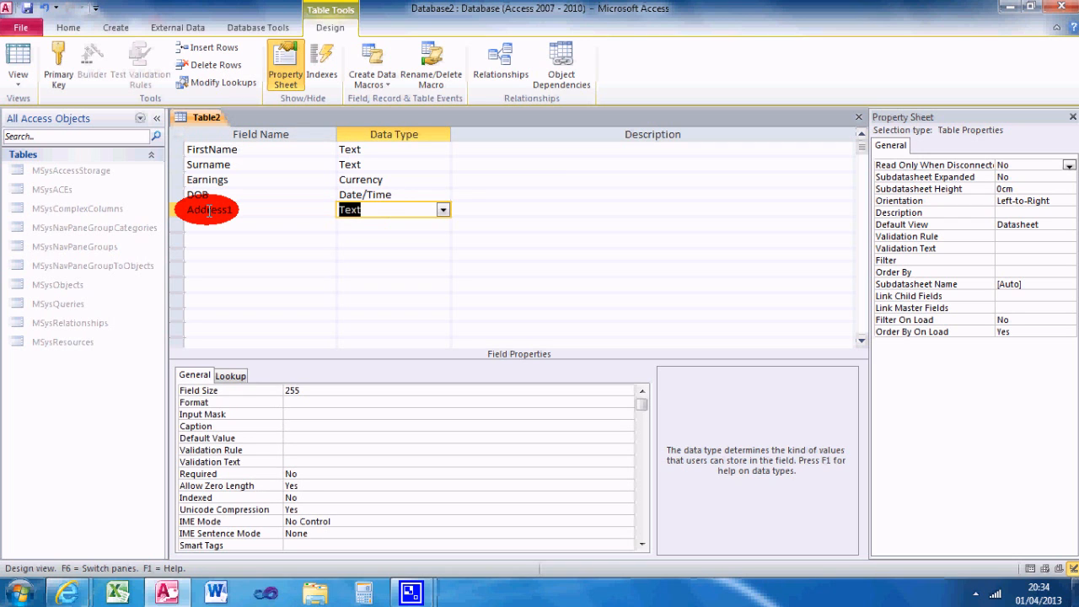
key("Tab")
key("Tab")
type("A")
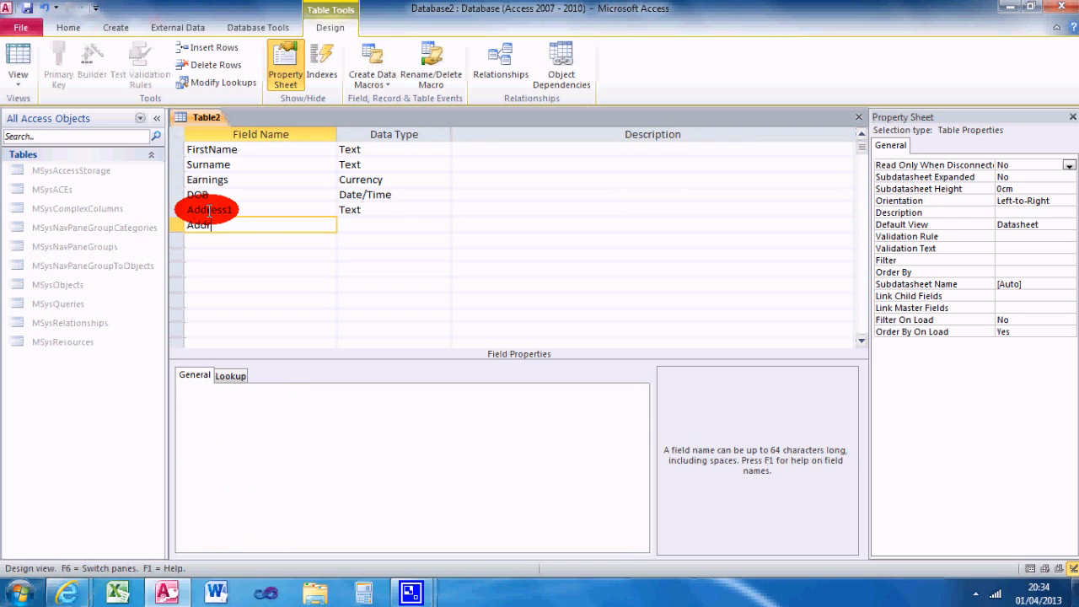
type("ddress2")
key("Tab")
key("Tab")
key("Tab")
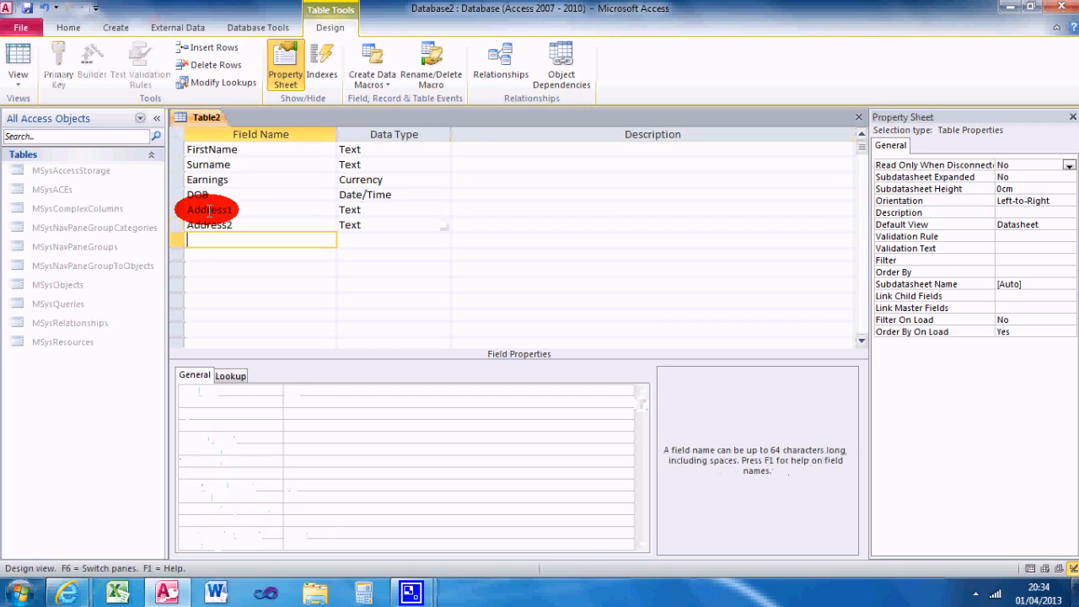
type("Address3")
key("Tab")
key("Tab")
key("Tab")
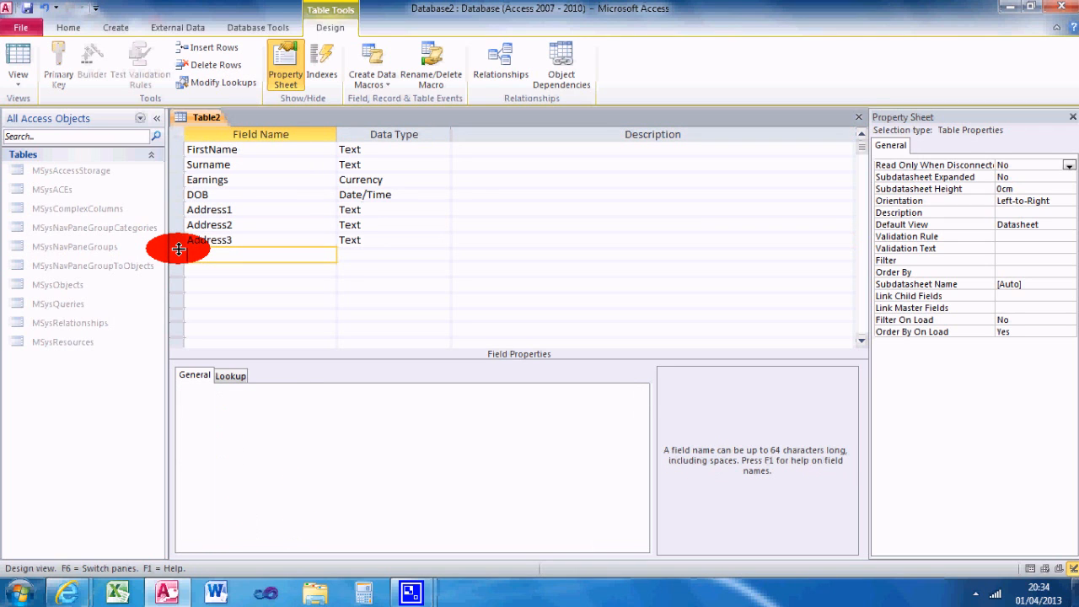
Step: Add two Text fields named PostCode and Country below the address fields
type("PostCode")
key("Tab")
key("Tab")
key("Tab")
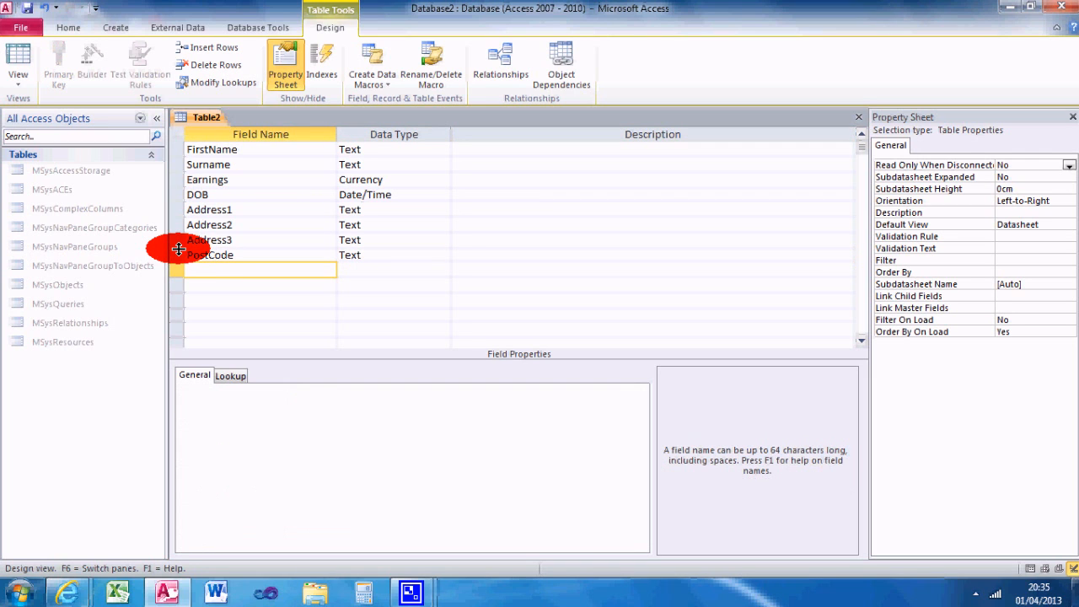
type("Country")
key("Tab")
key("Tab")
key("Tab")
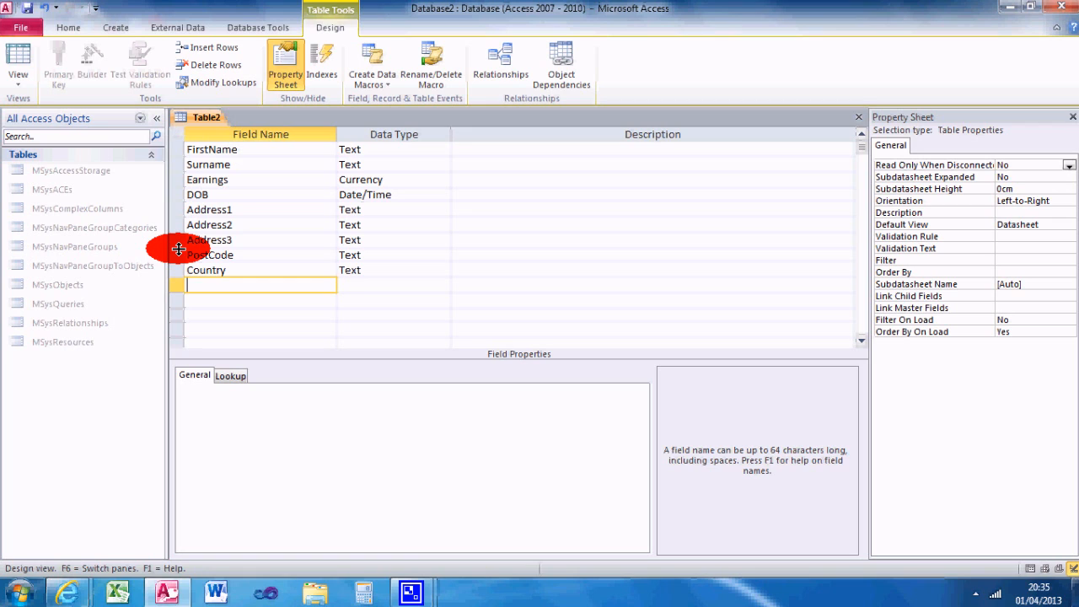
Step: Add a field named Voter? with the Yes/No data type and the Yes/No display format
type("Vote")
key("Tab")
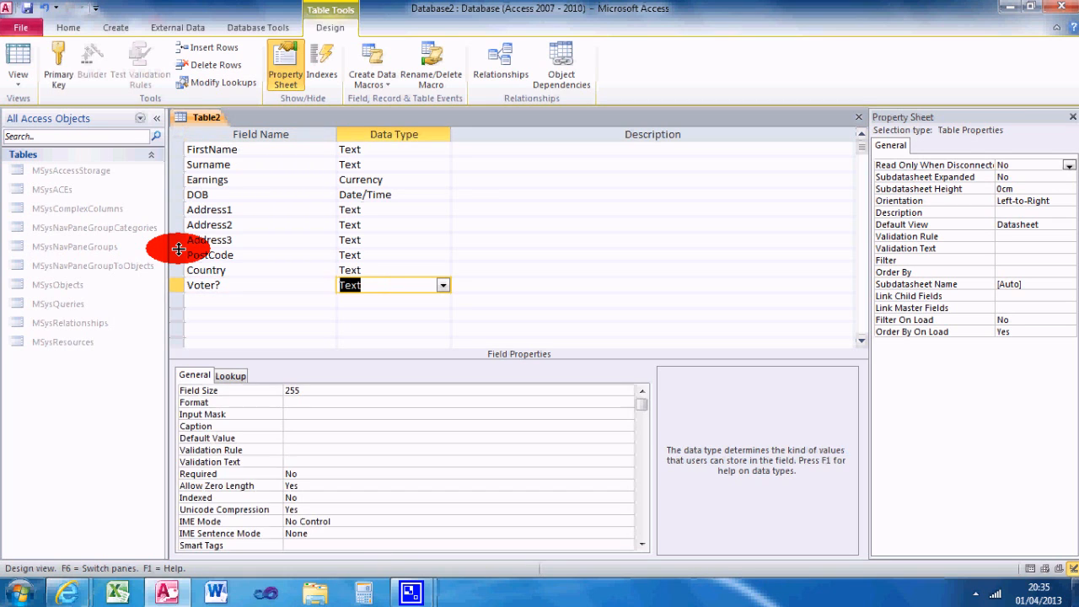
left_click(443, 285)
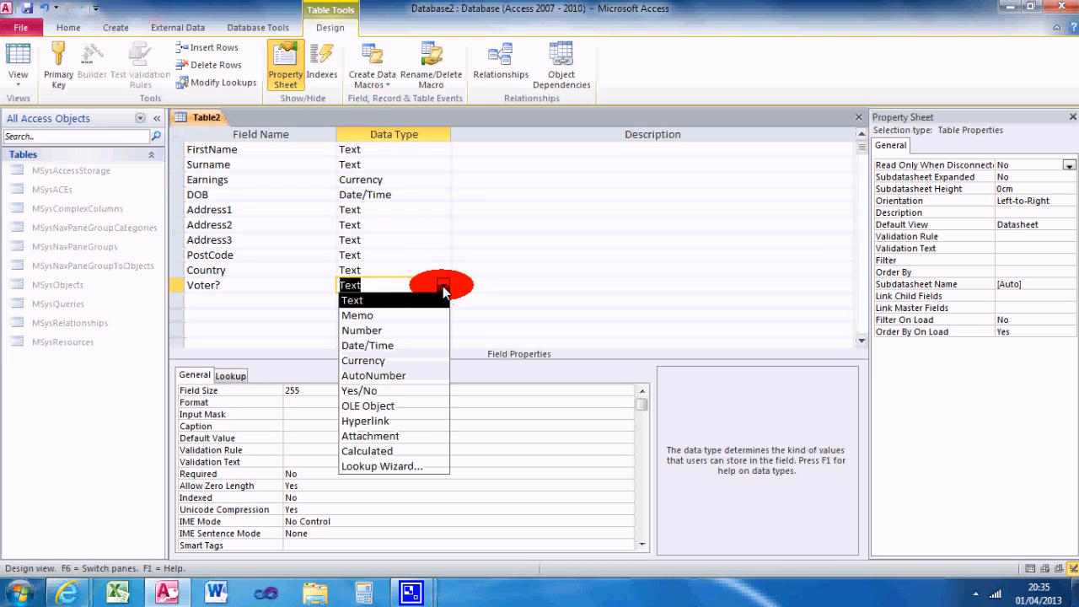
left_click(406, 391)
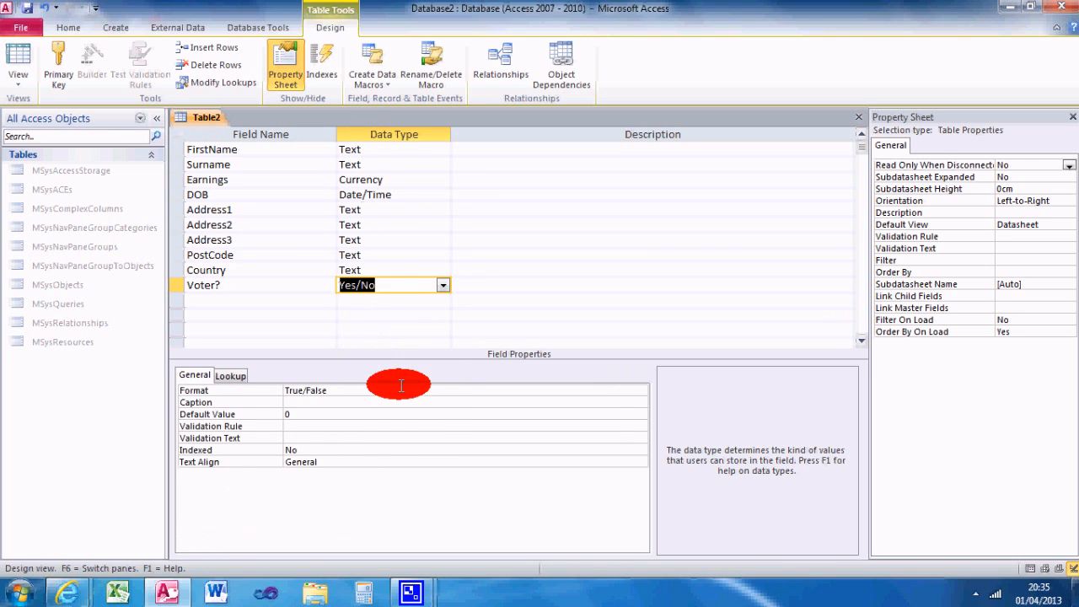
left_click(344, 392)
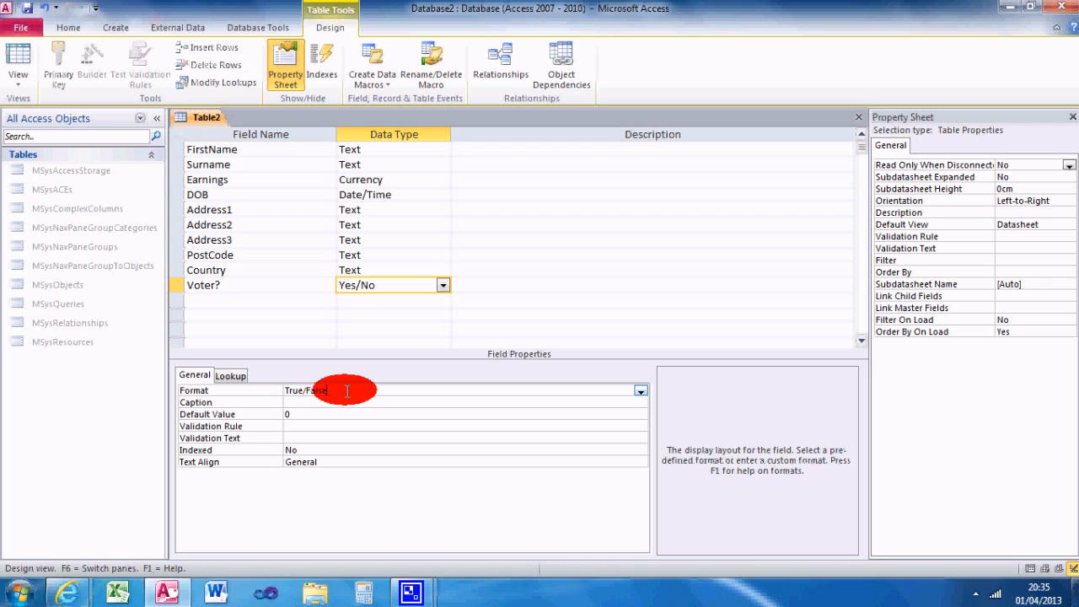
left_click(638, 391)
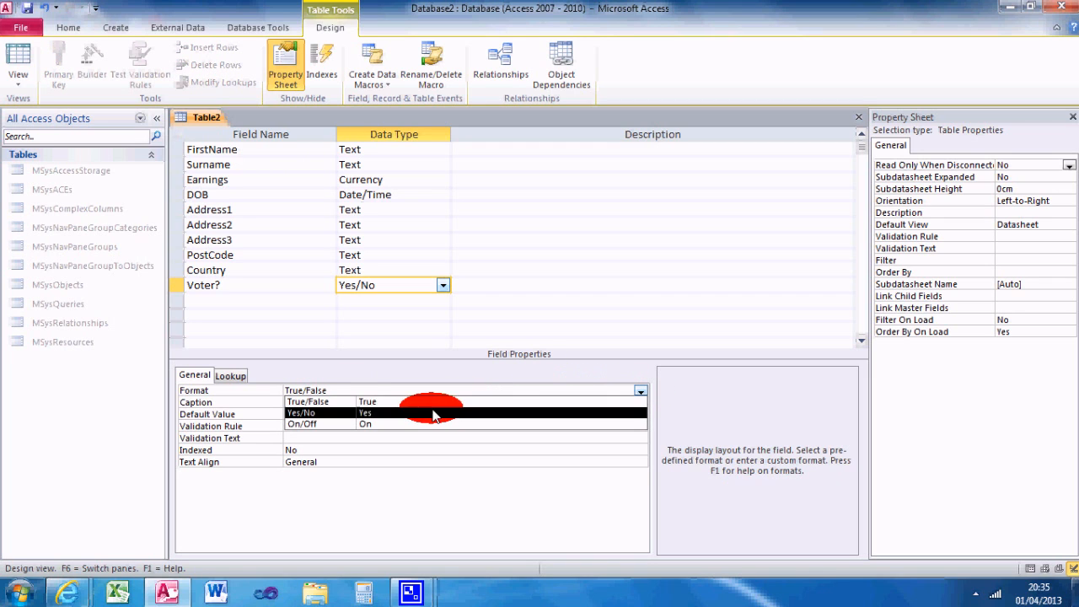
left_click(362, 412)
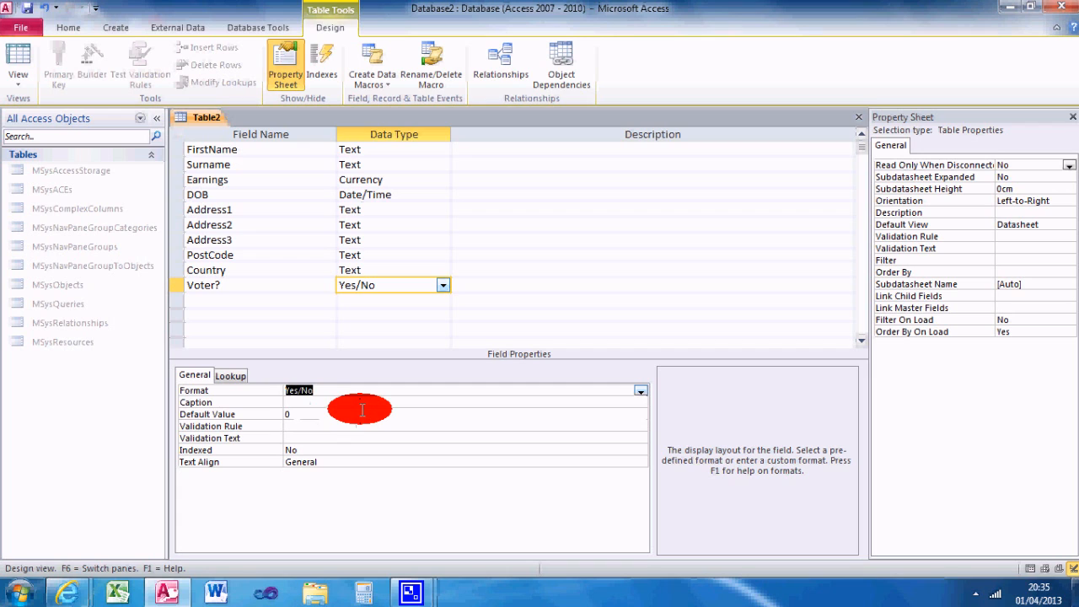
Step: Save the table as tblPersonalDetails and have a primary key field created for it
left_click(326, 414)
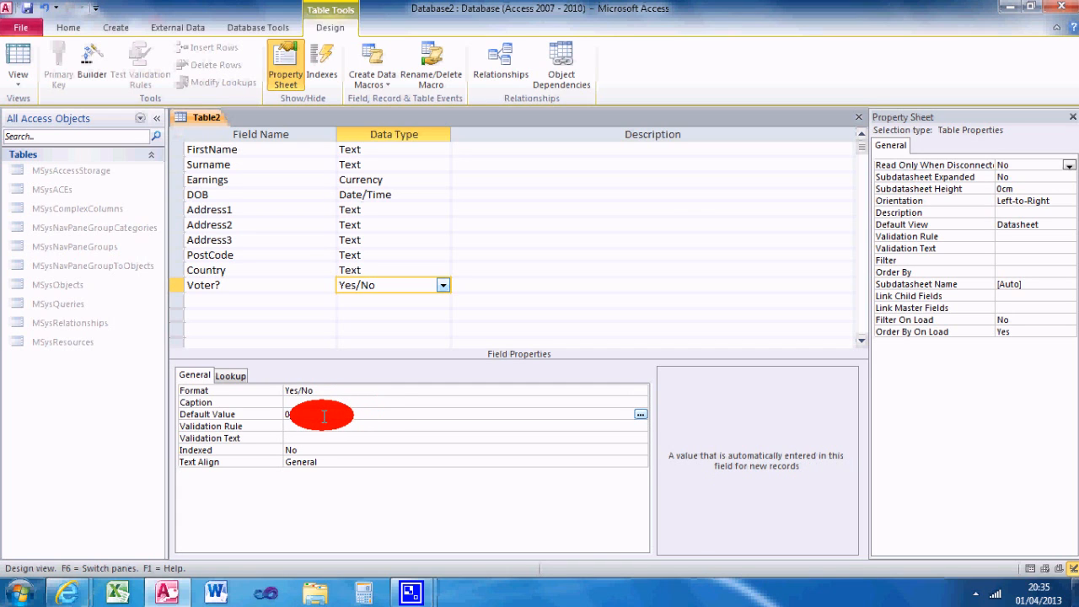
left_click(223, 301)
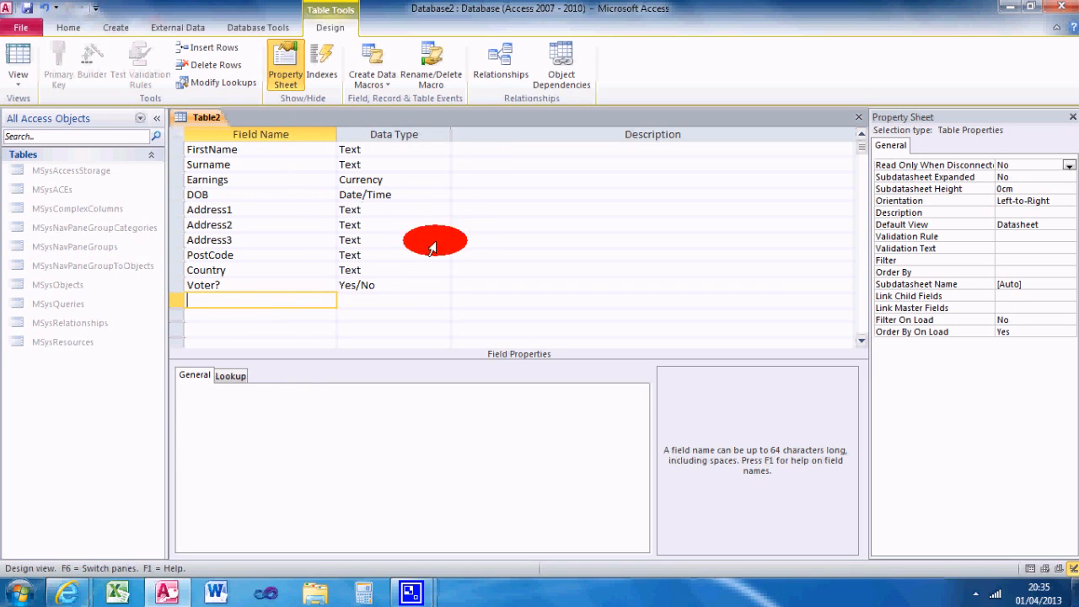
left_click(28, 8)
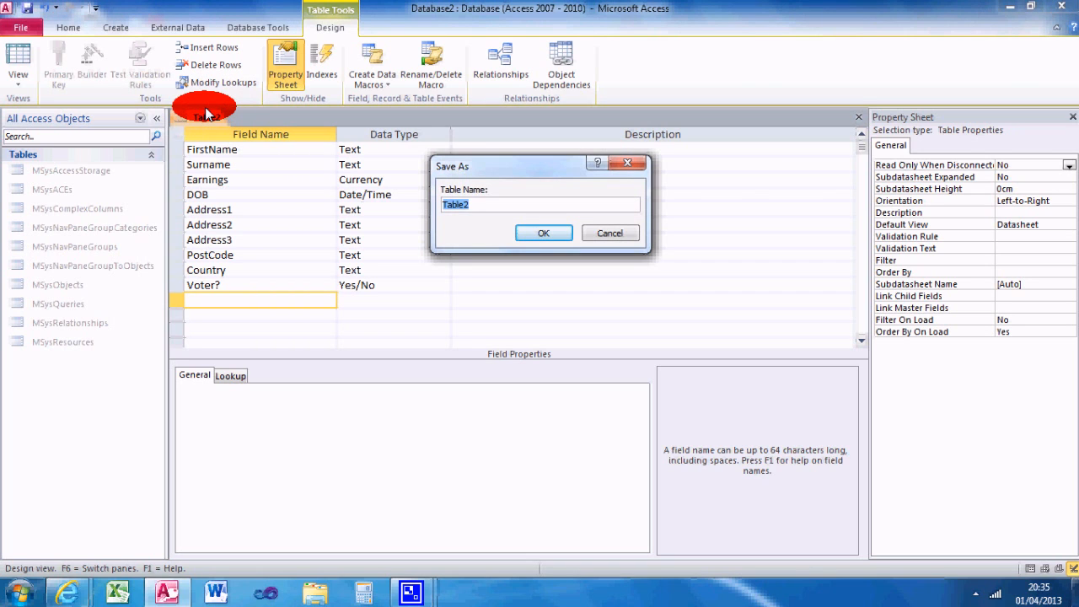
type("tblPersonalDetails")
key("Return")
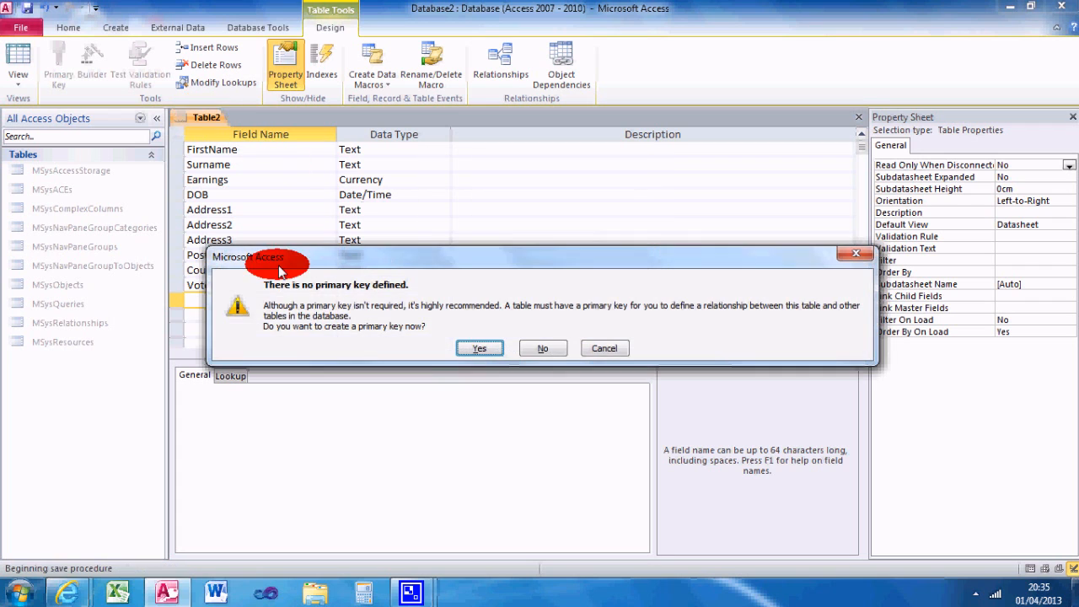
left_click(466, 348)
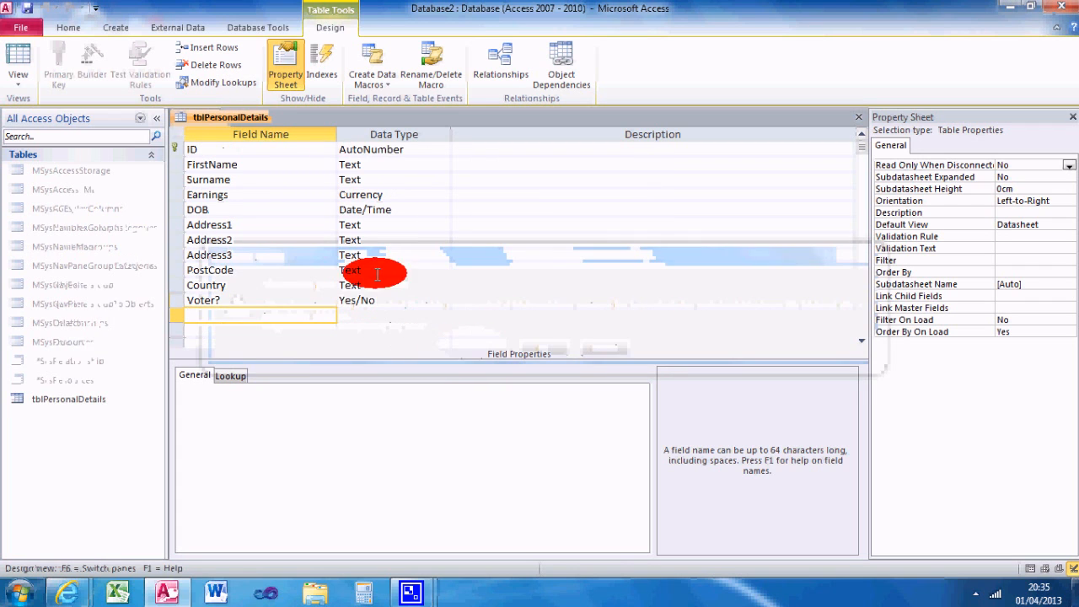
Step: Rename the primary key field as PersonalID, keeping the AutoNumber data type
left_click(204, 151)
key("BackSpace")
key("BackSpace")
type("Persona")
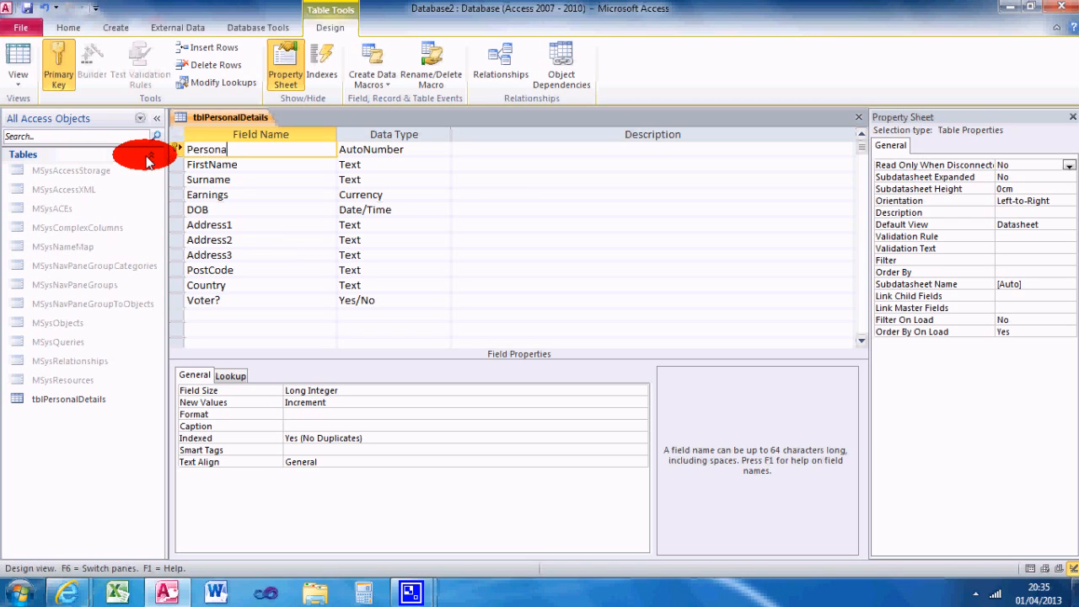
type("lID")
key("Tab")
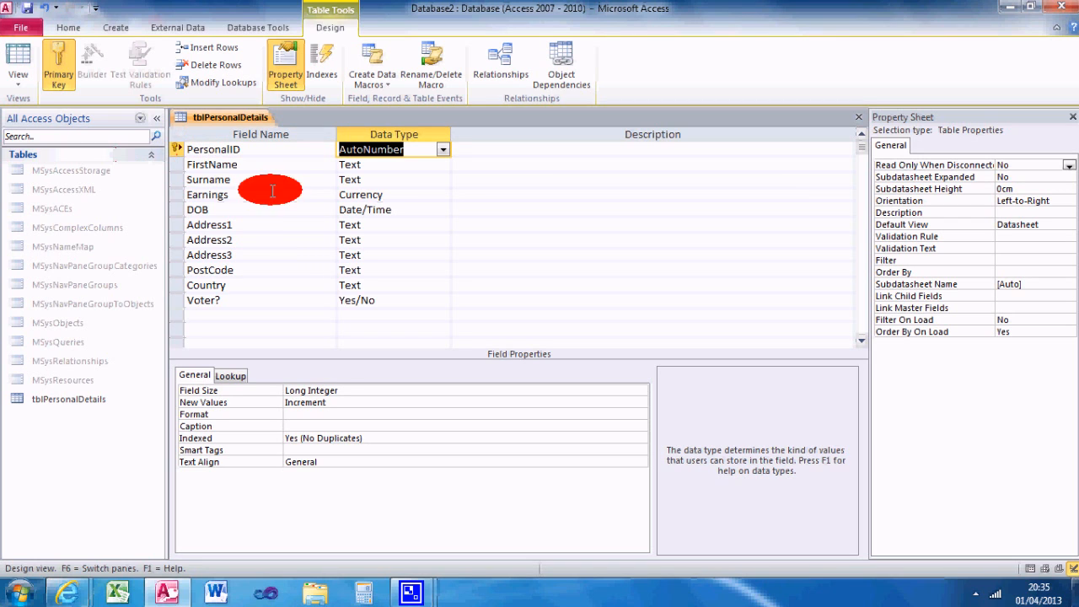
Step: Set the PersonalID field's Indexed property to Yes (No Duplicates) and check its New Values property
left_click(360, 439)
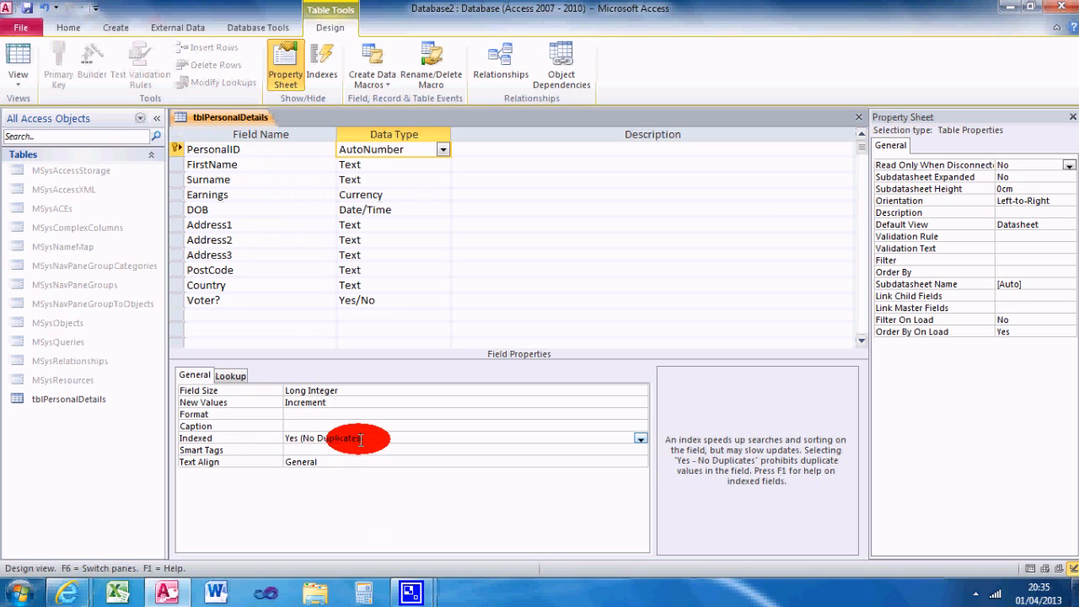
left_click(639, 440)
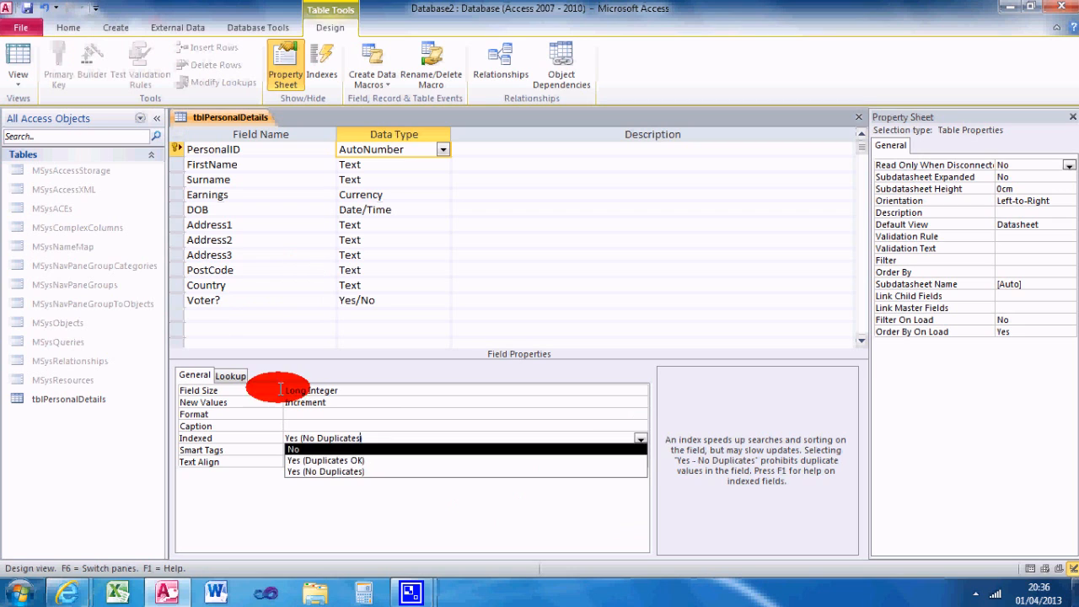
left_click(329, 472)
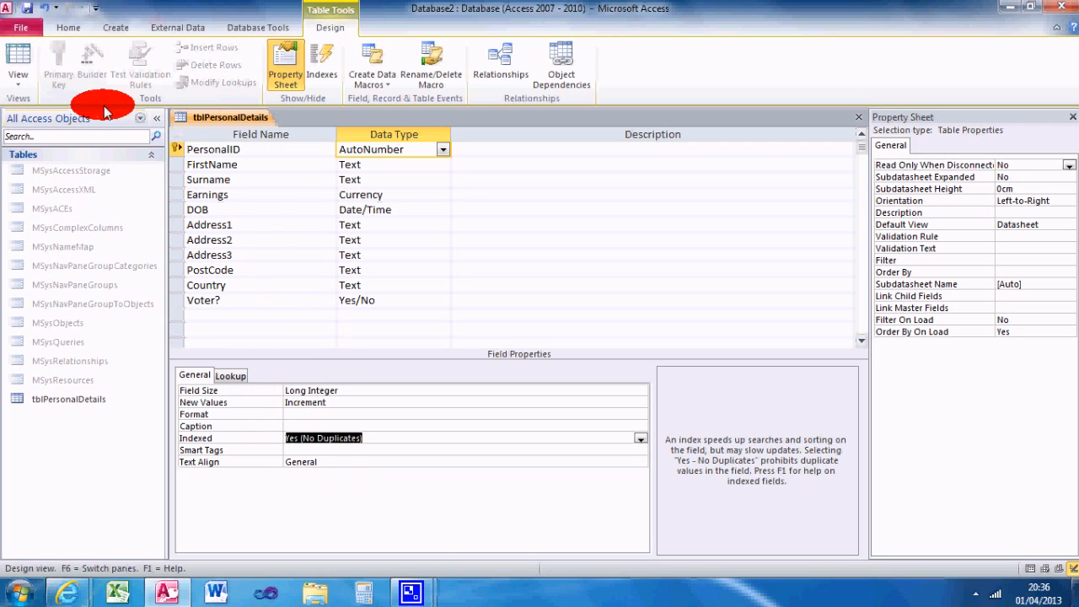
left_click(345, 403)
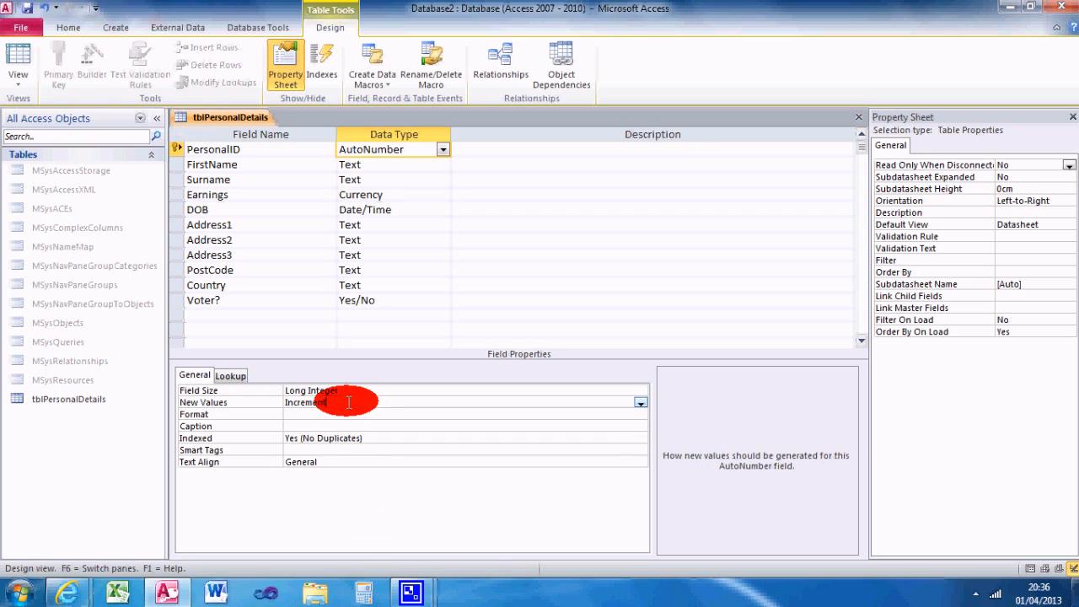
Step: Save the table design and switch the table to Datasheet View
left_click(27, 9)
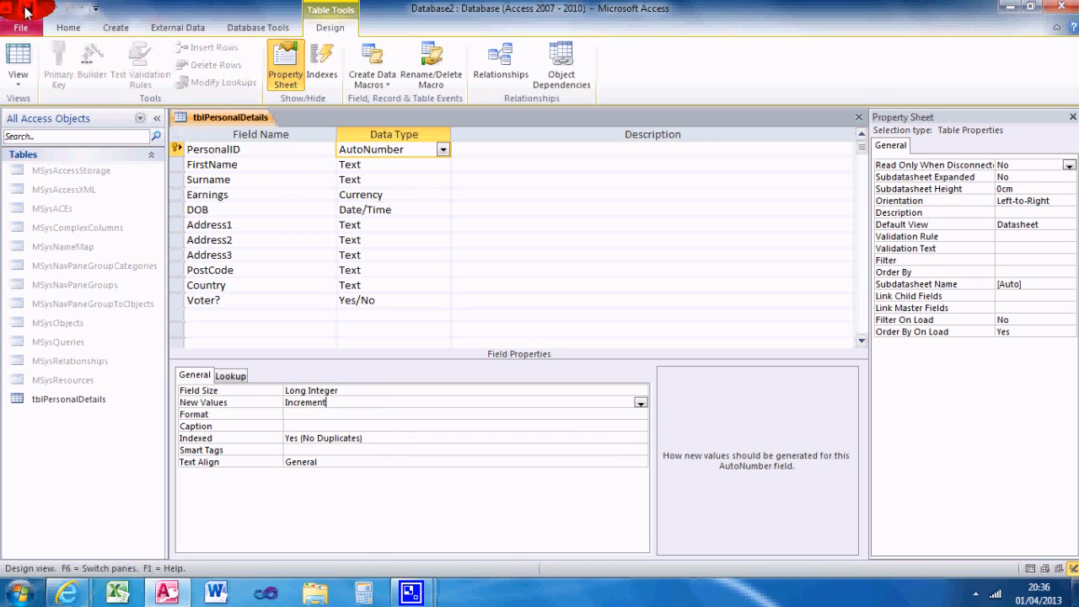
left_click(16, 61)
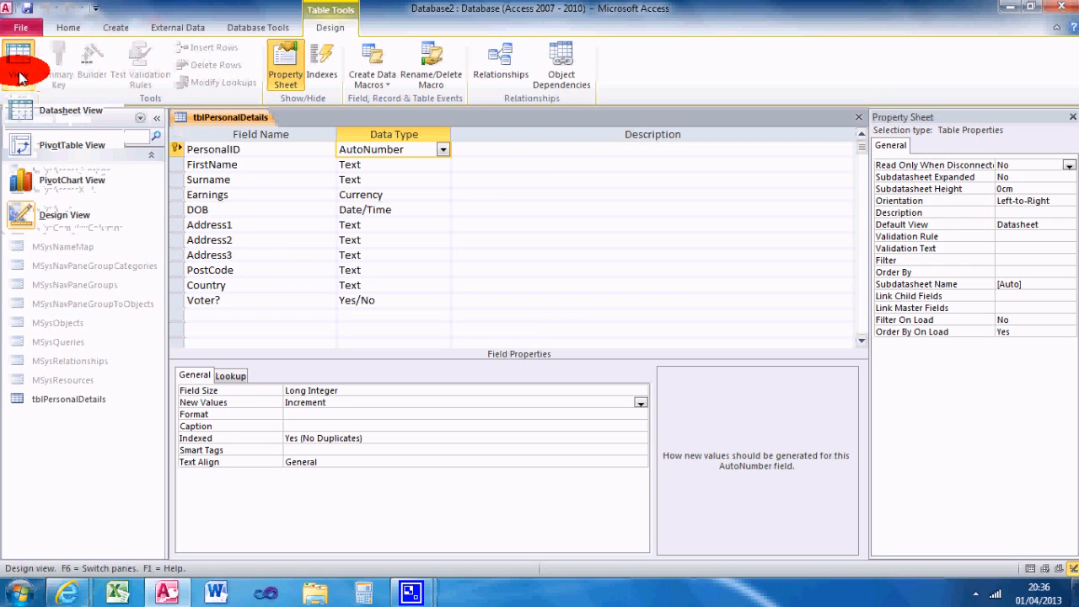
left_click(17, 56)
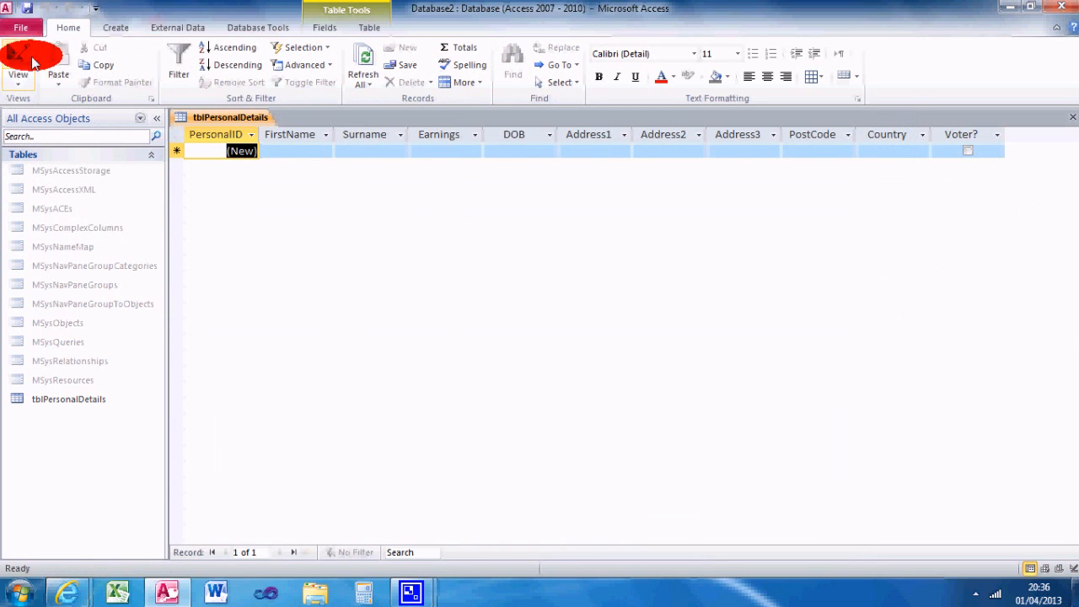
Step: Enter the person's first name and surname in the first record
left_click(284, 150)
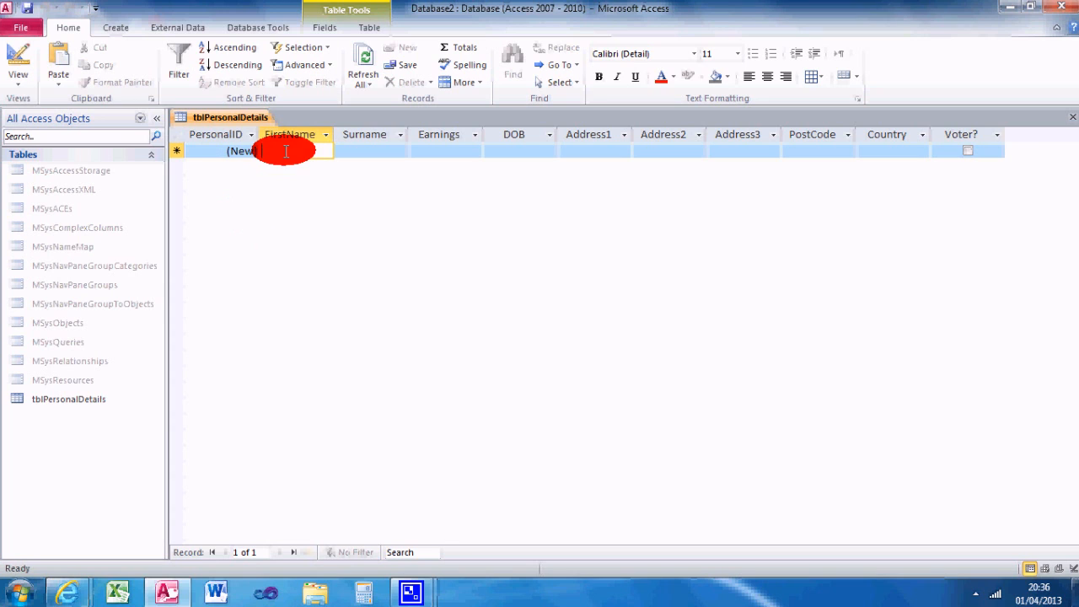
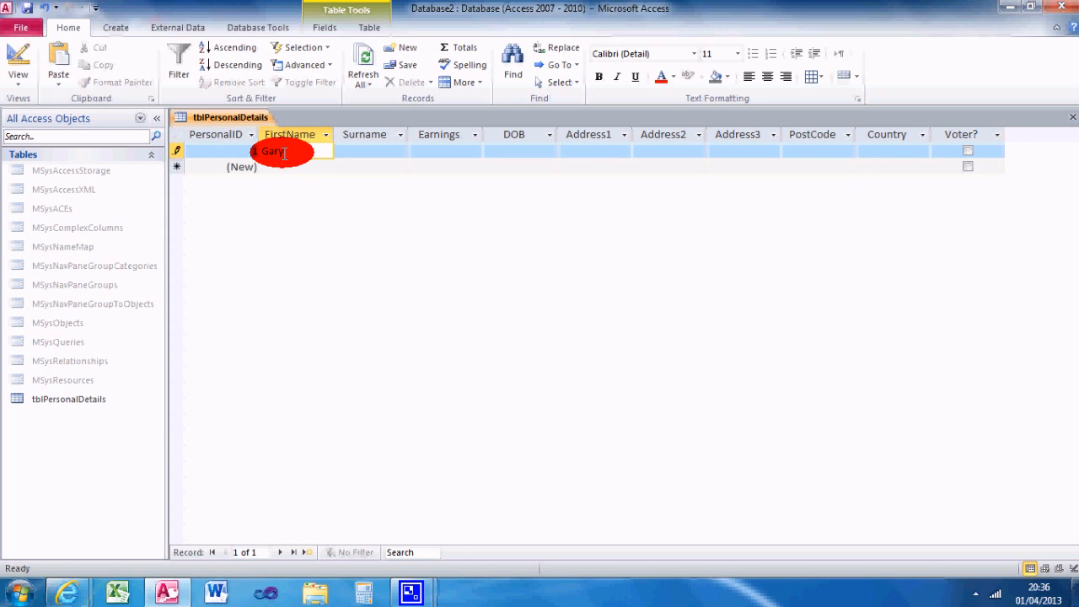
key("Tab")
Step: Set the first record's Earnings to £30,000.00
key("Tab")
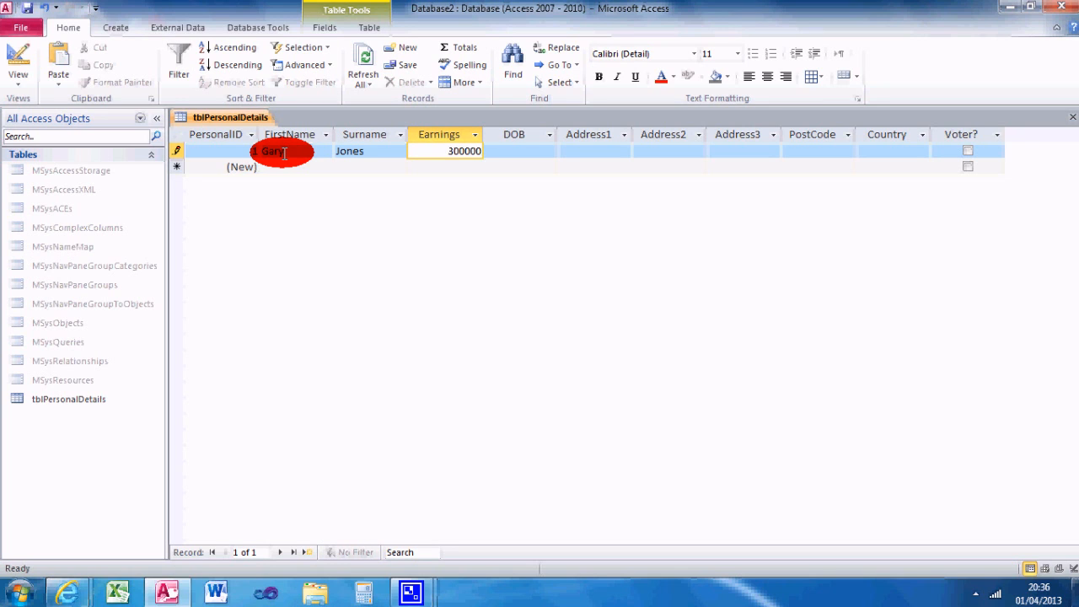
key("Tab")
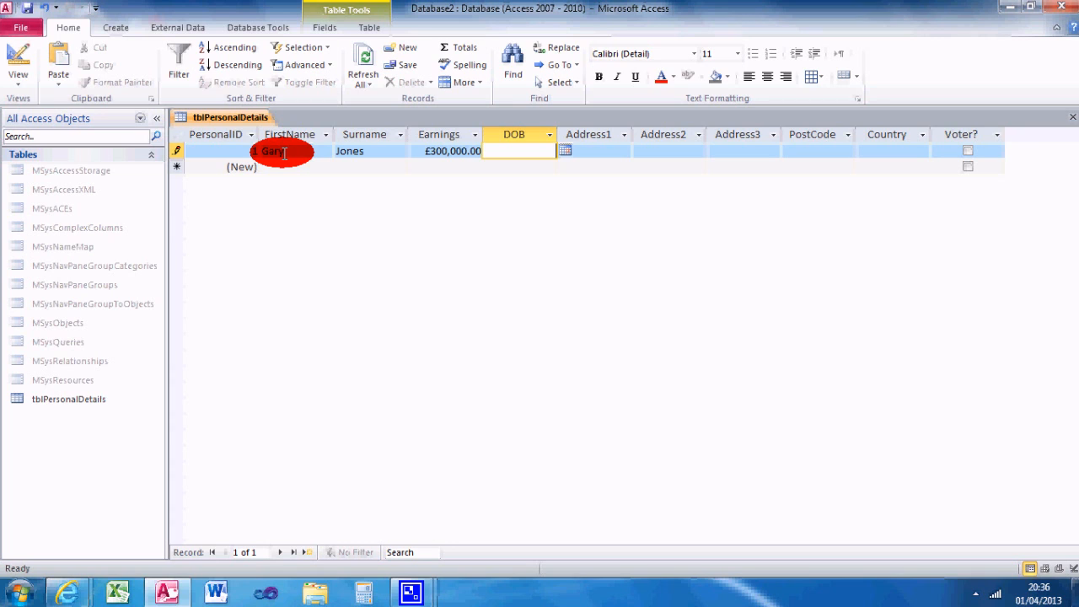
left_click(455, 150)
key("BackSpace")
key("Tab")
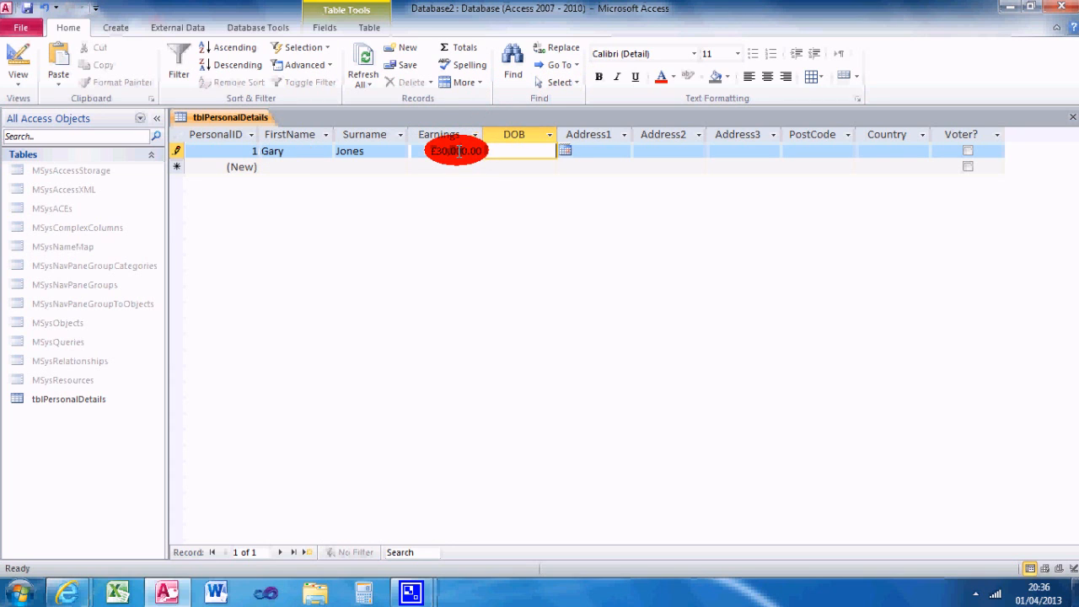
Step: Enter the person's date of birth in the first record's DOB field
type("10/05")
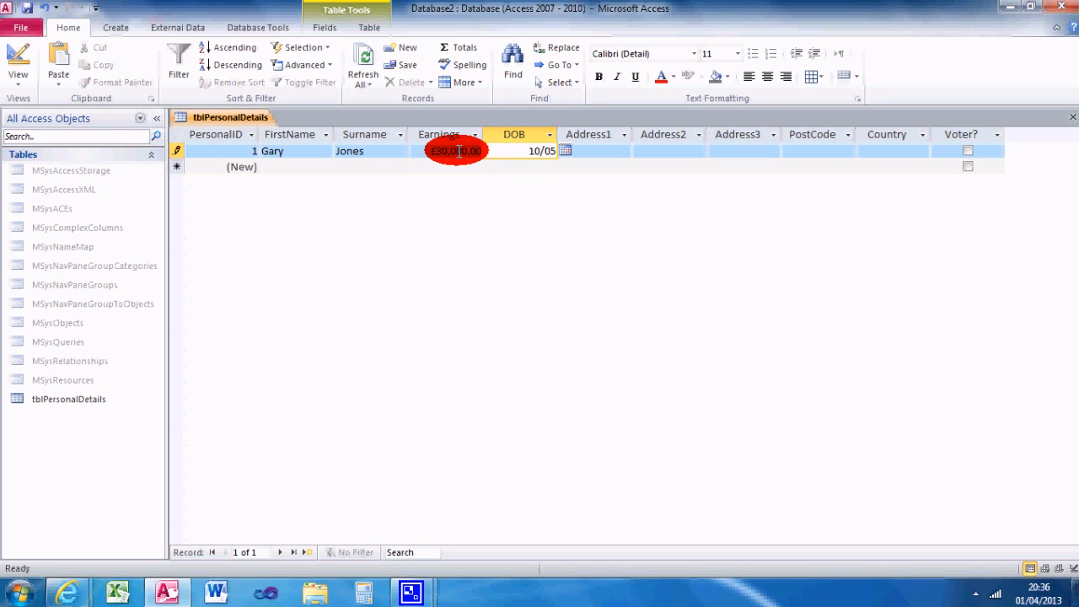
type("/1983")
key("Tab")
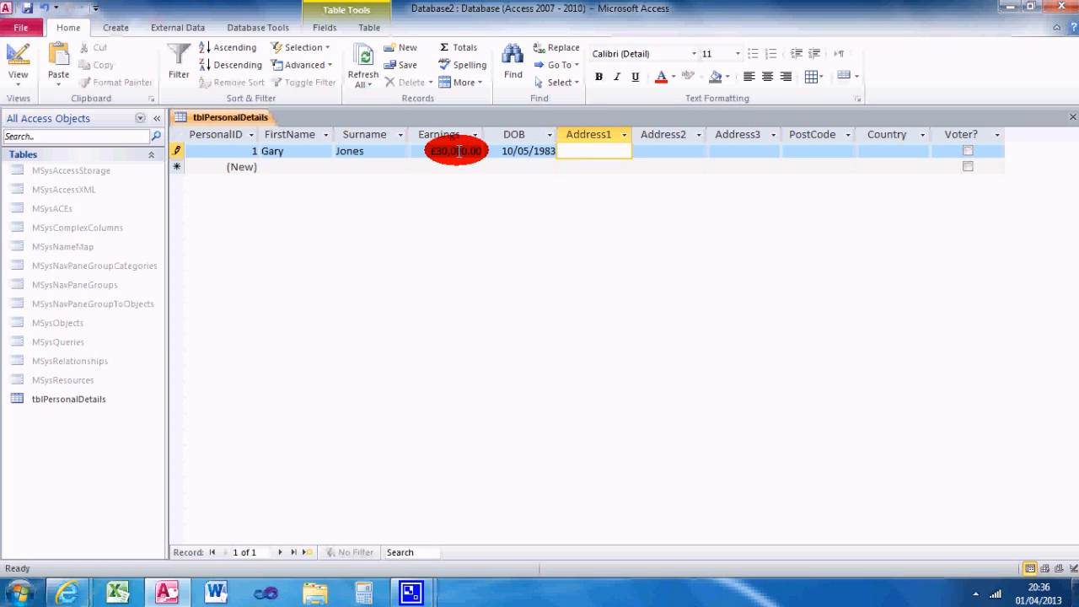
type("3")
Step: Fill in the first record's three address lines and postcode with the person's address
key("Tab")
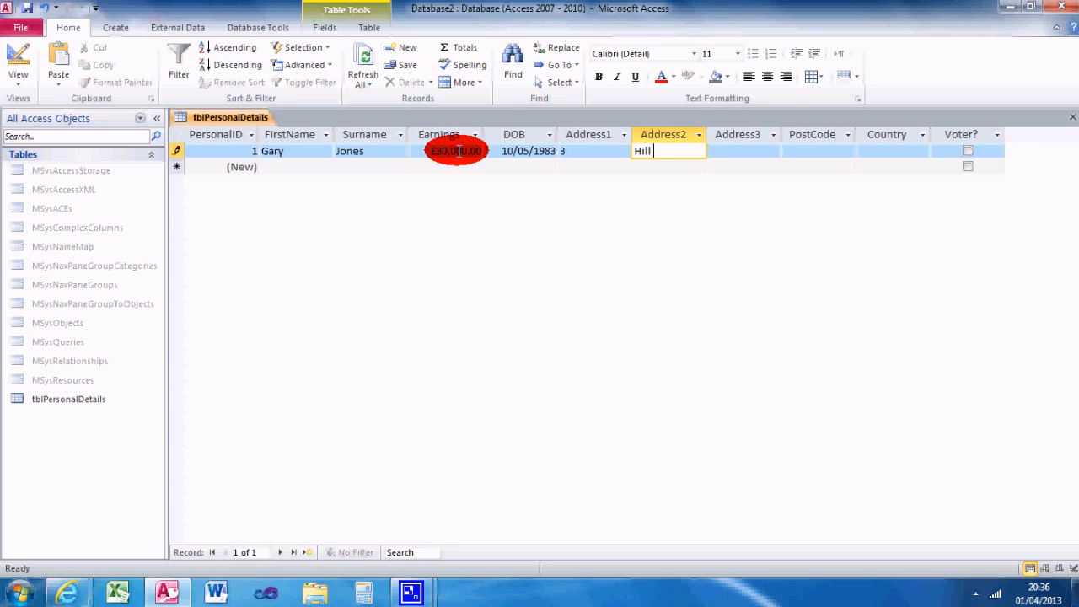
key("Tab")
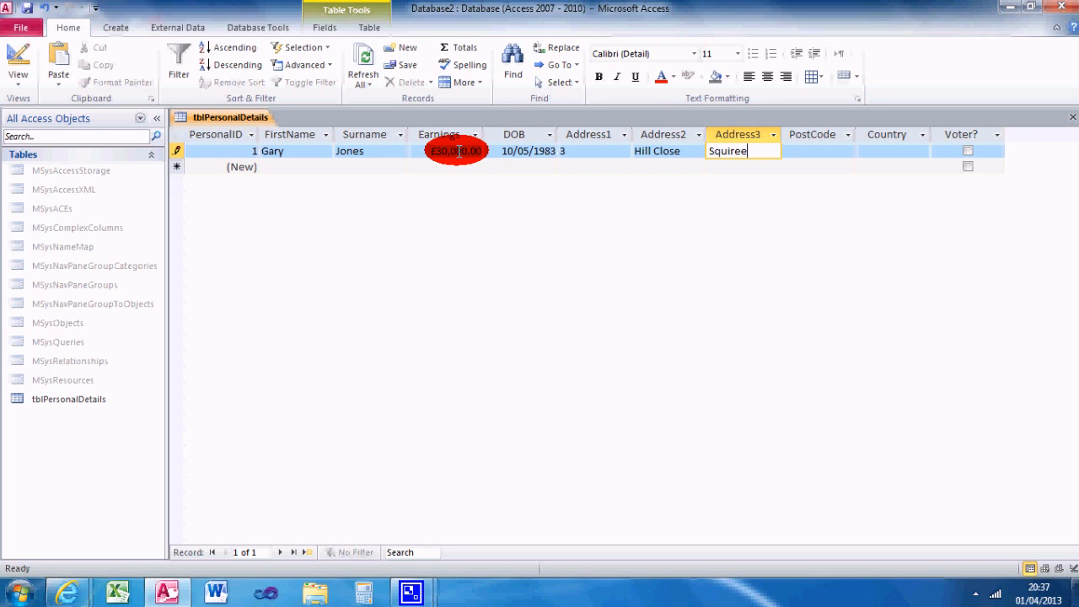
key("Tab")
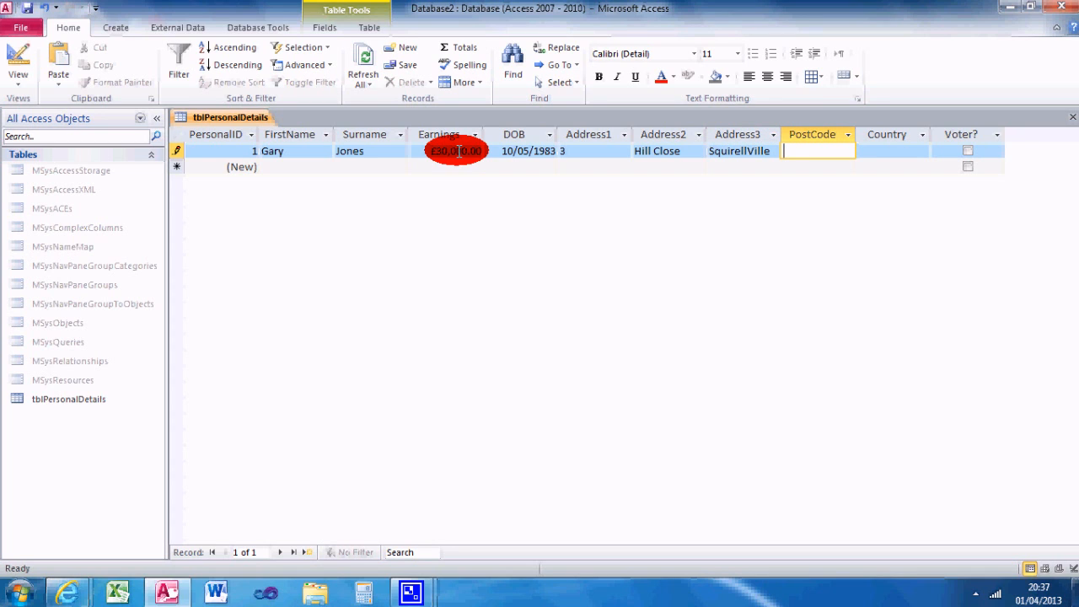
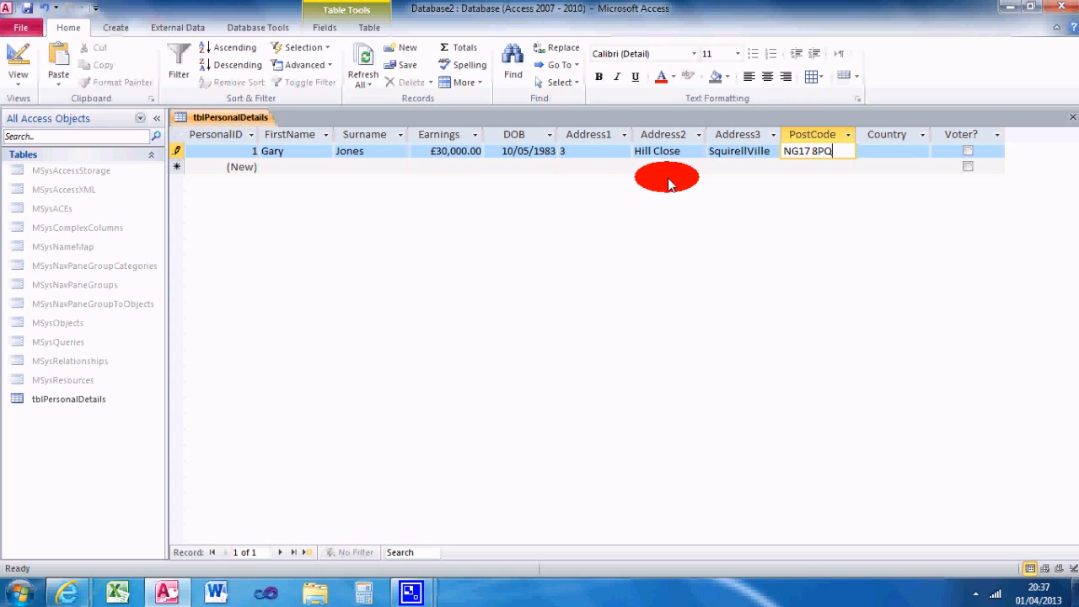
key("Tab")
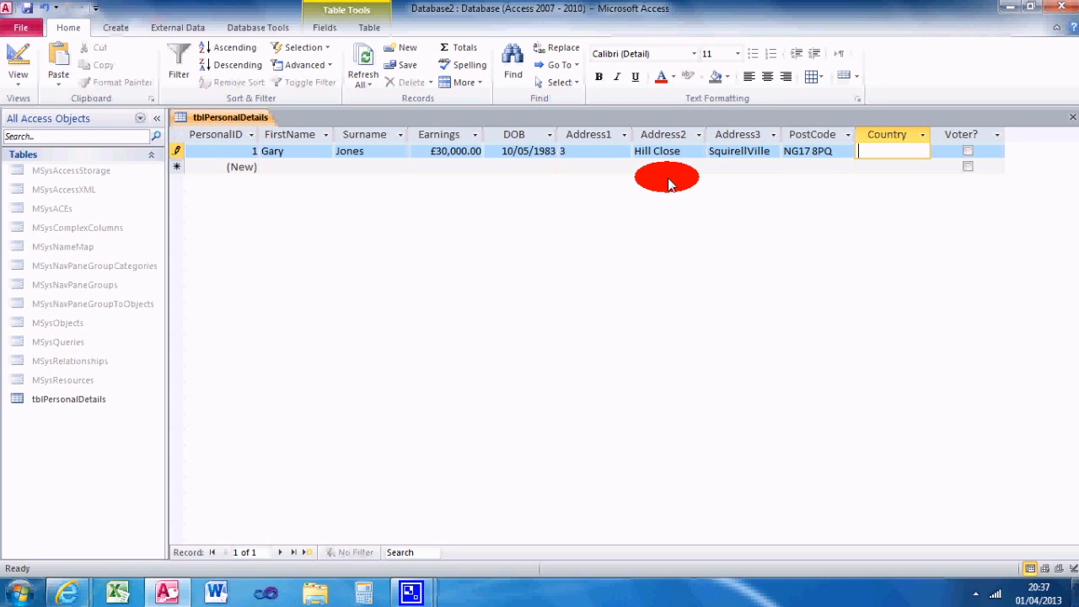
Step: Set the first record's Country to United Kingdom and mark the person as a voter
type("United Kingdom")
key("Tab")
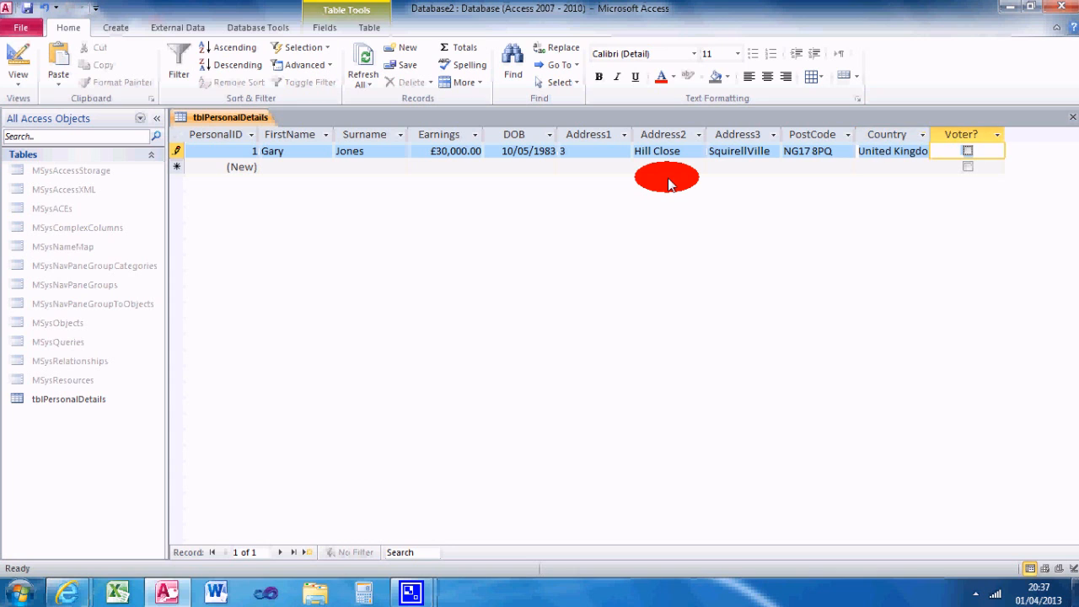
left_click(968, 152)
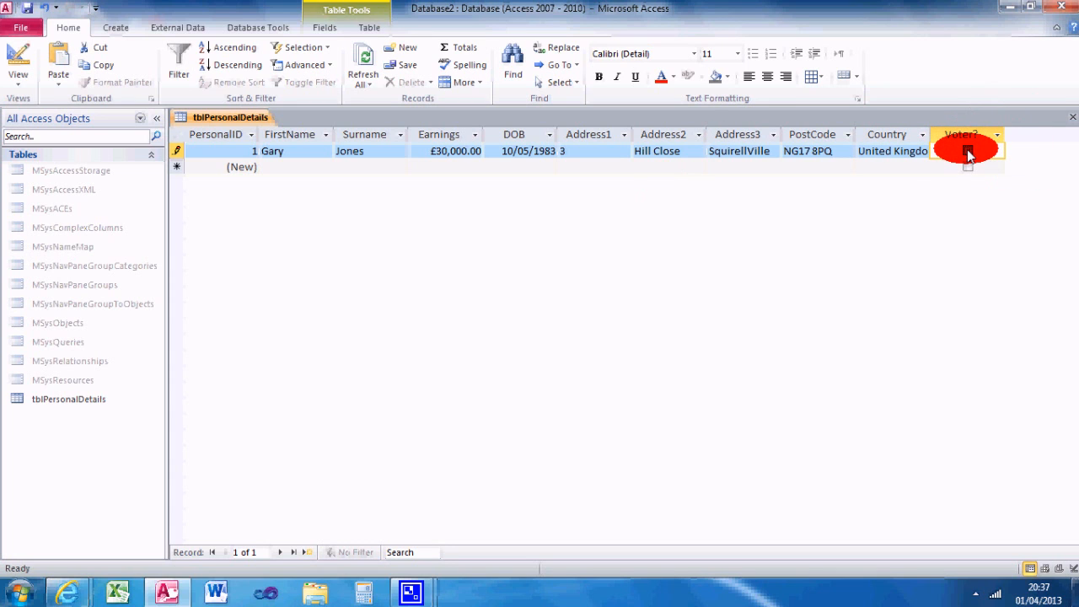
Step: Start a second record with the person's first name, surname and Earnings of 23000
left_click(289, 166)
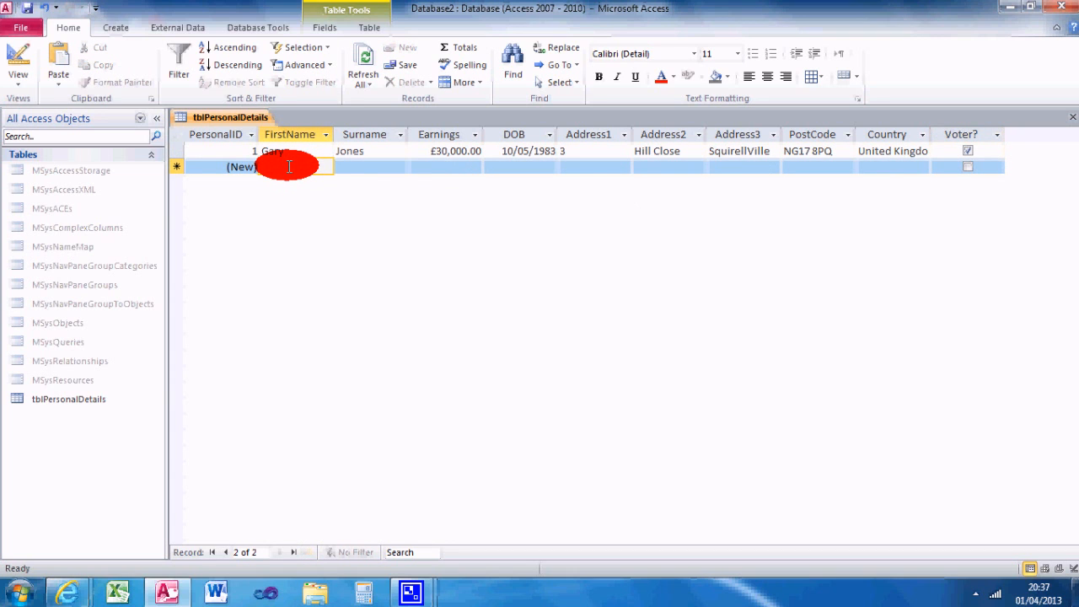
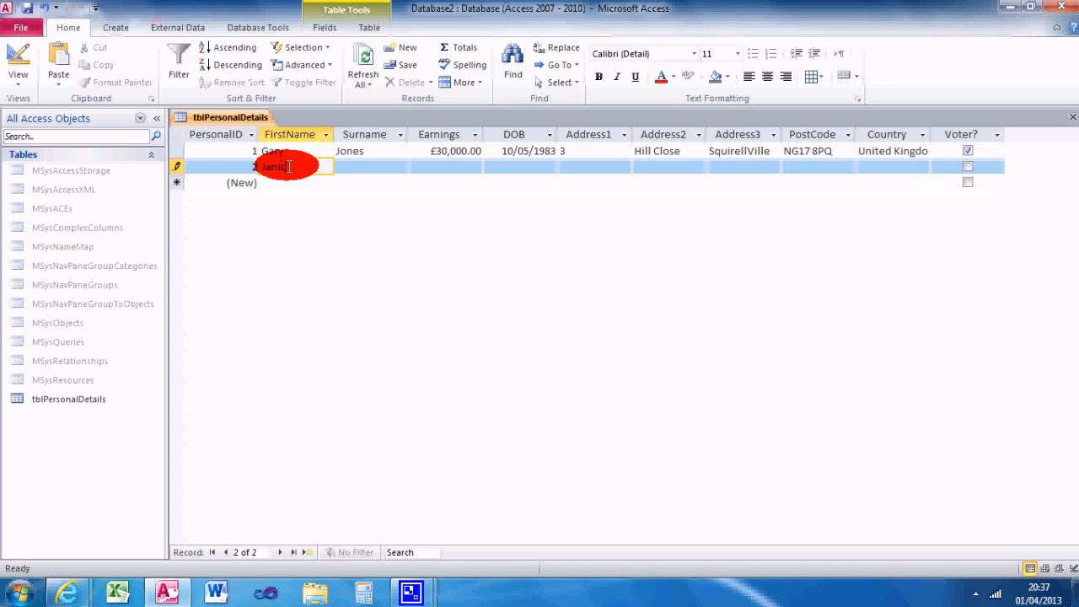
key("Tab")
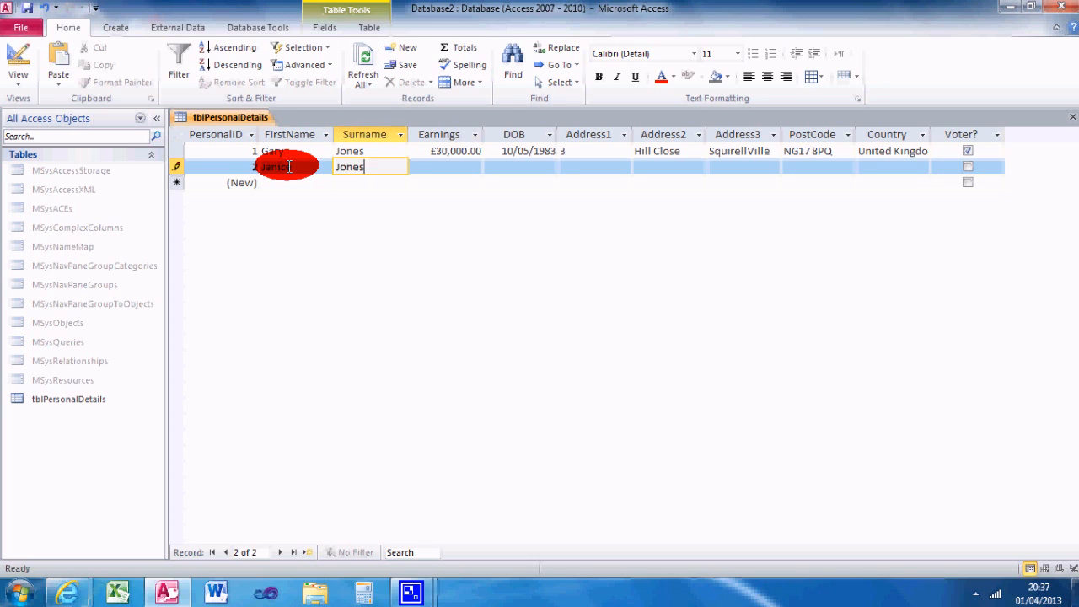
key("Tab")
type("23,000")
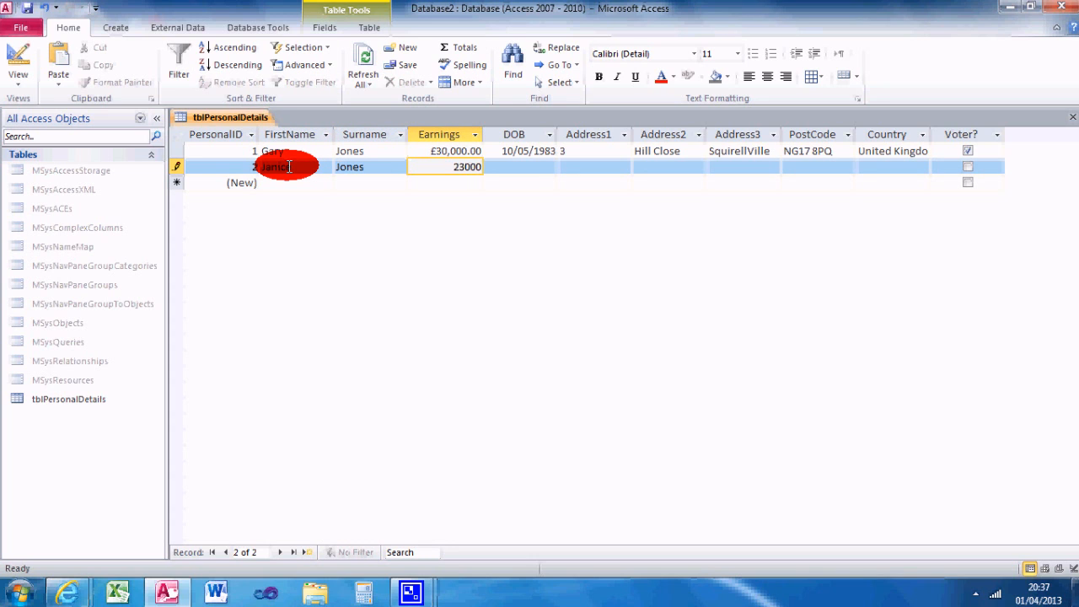
Step: Enter the person's date of birth in the second record's DOB field
key("Tab")
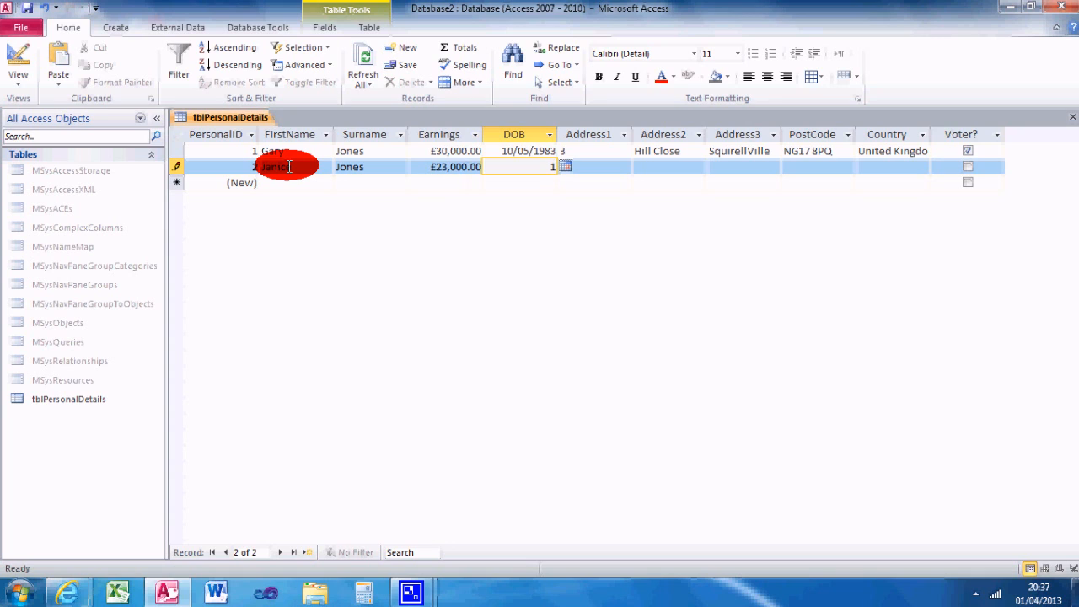
type("11/04/1975")
key("Tab")
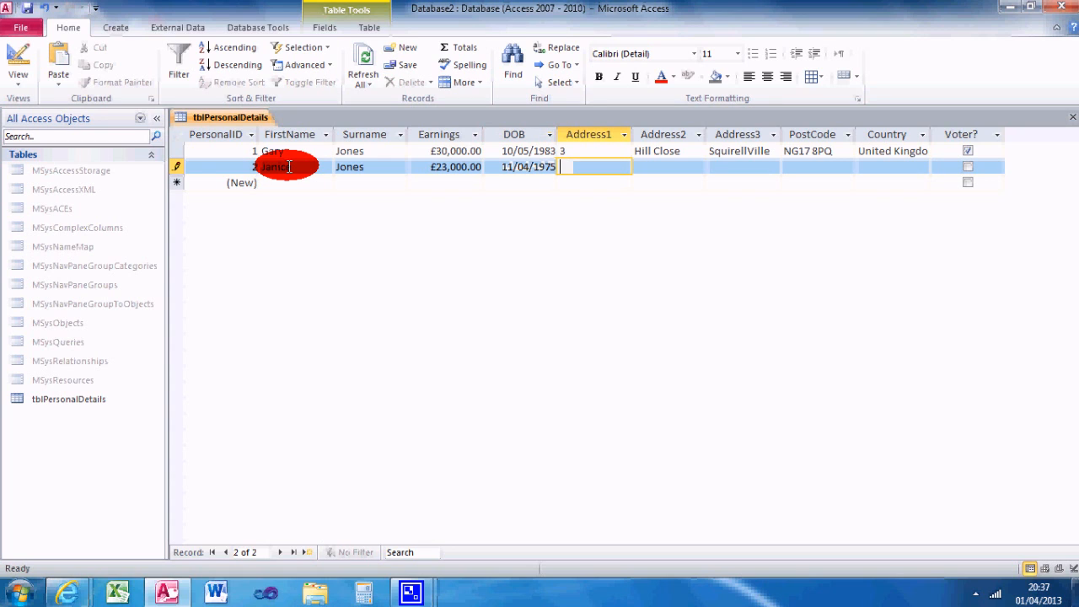
Step: Fill in the second record's three address lines and postcode with the person's address
key("Tab")
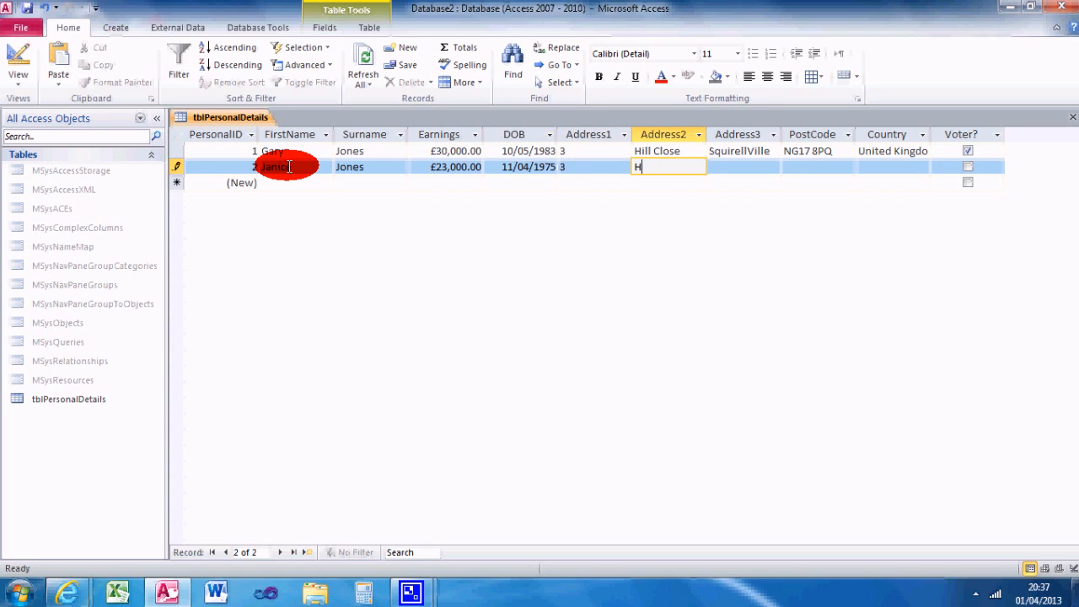
key("Tab")
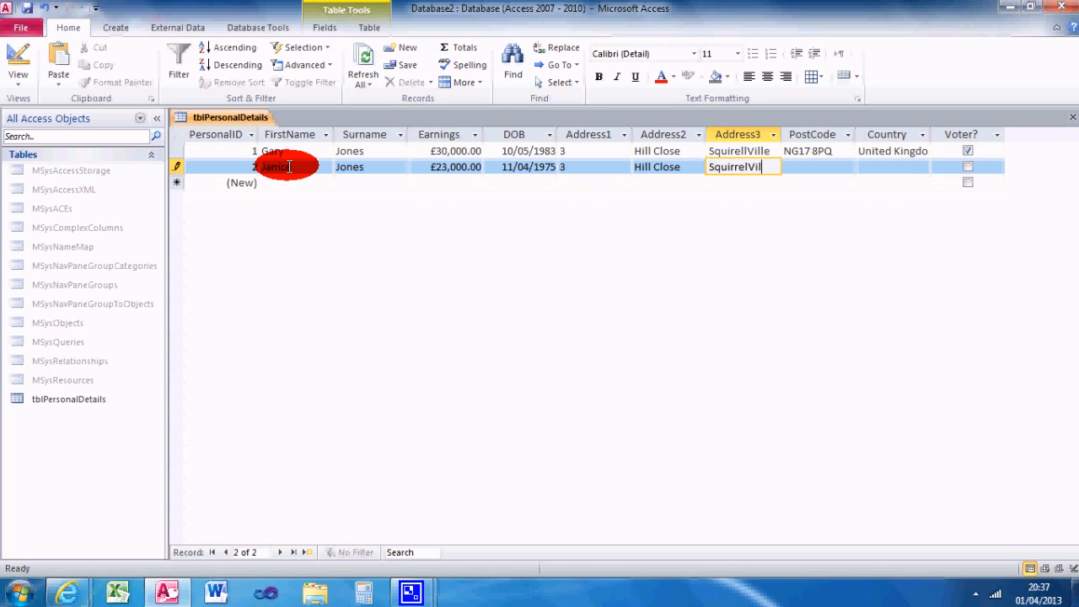
key("Tab")
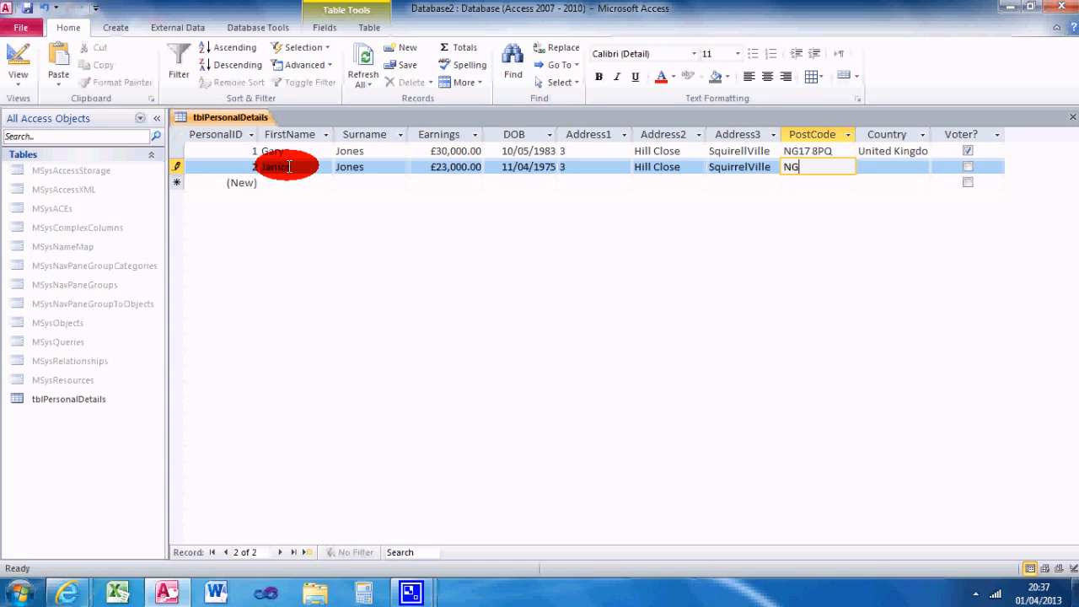
Step: Complete the second record with Country United Kingdom and Voter? ticked, and save it
key("Tab")
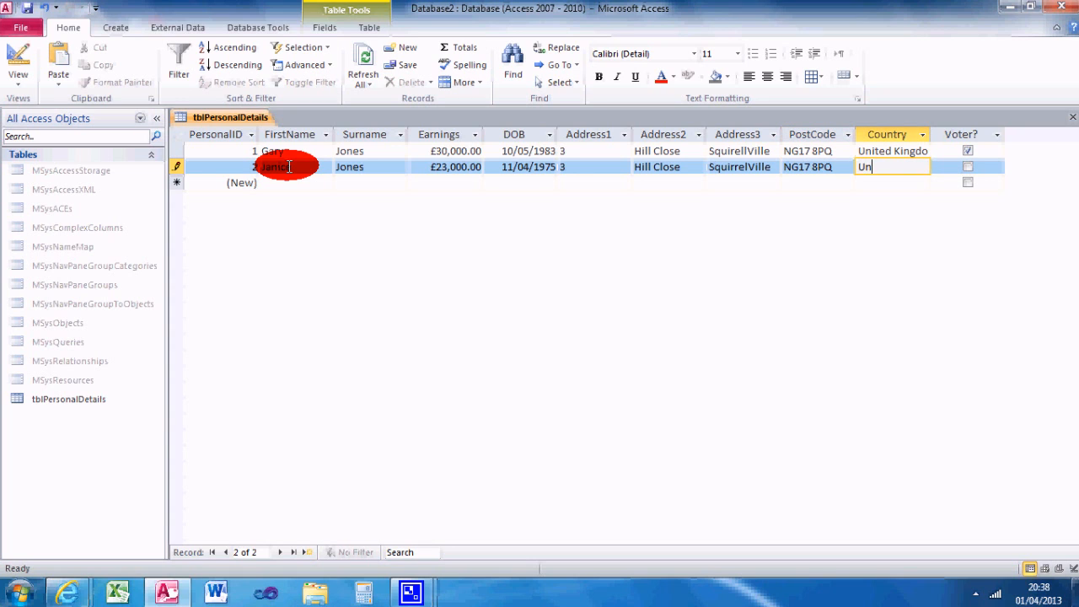
type("United Kingdom")
key("Tab")
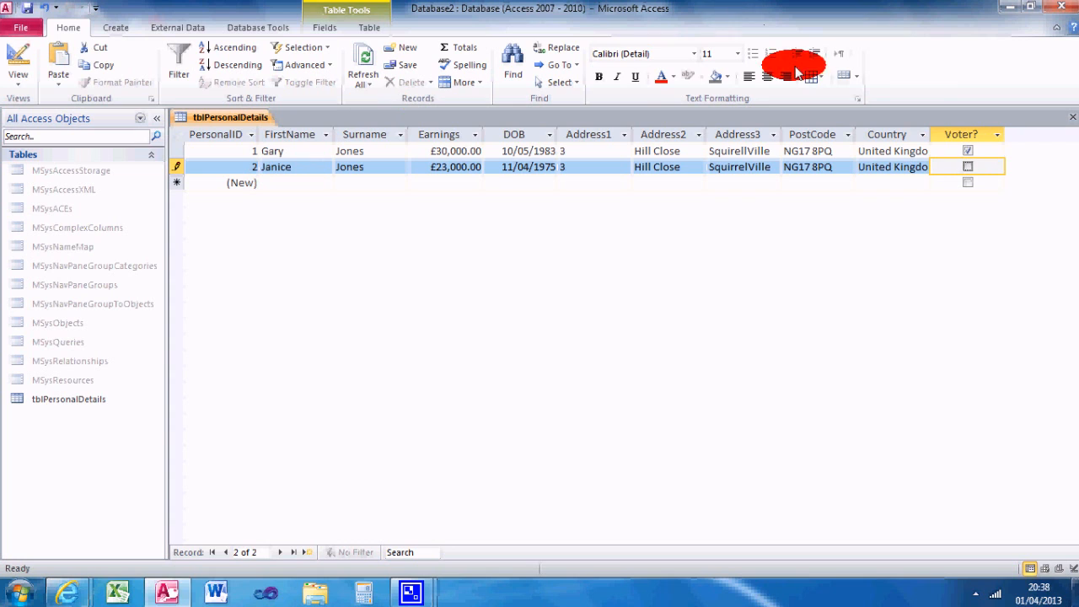
left_click(967, 166)
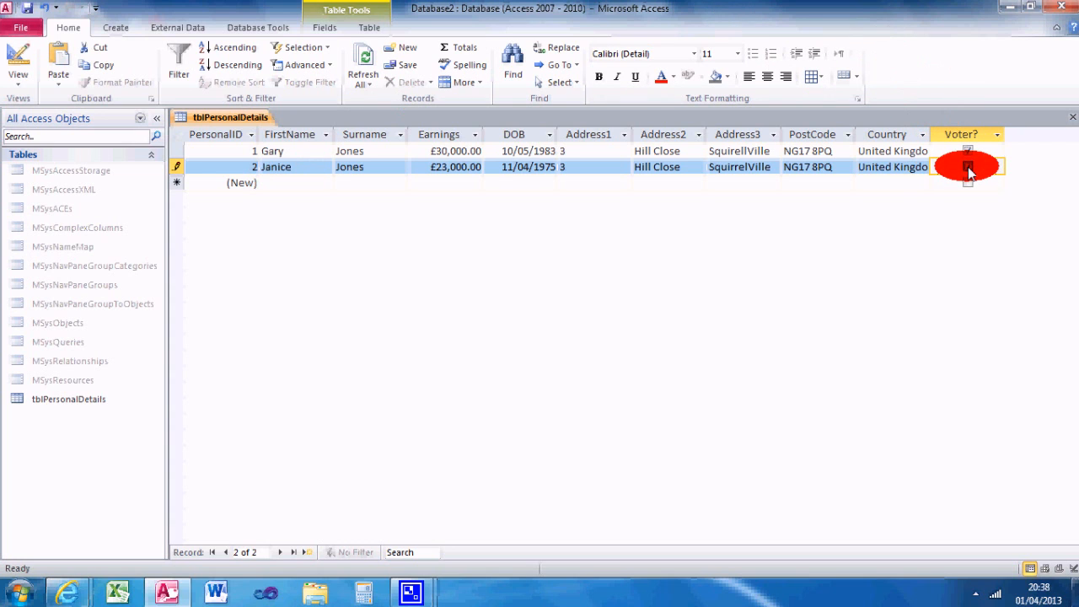
left_click(28, 7)
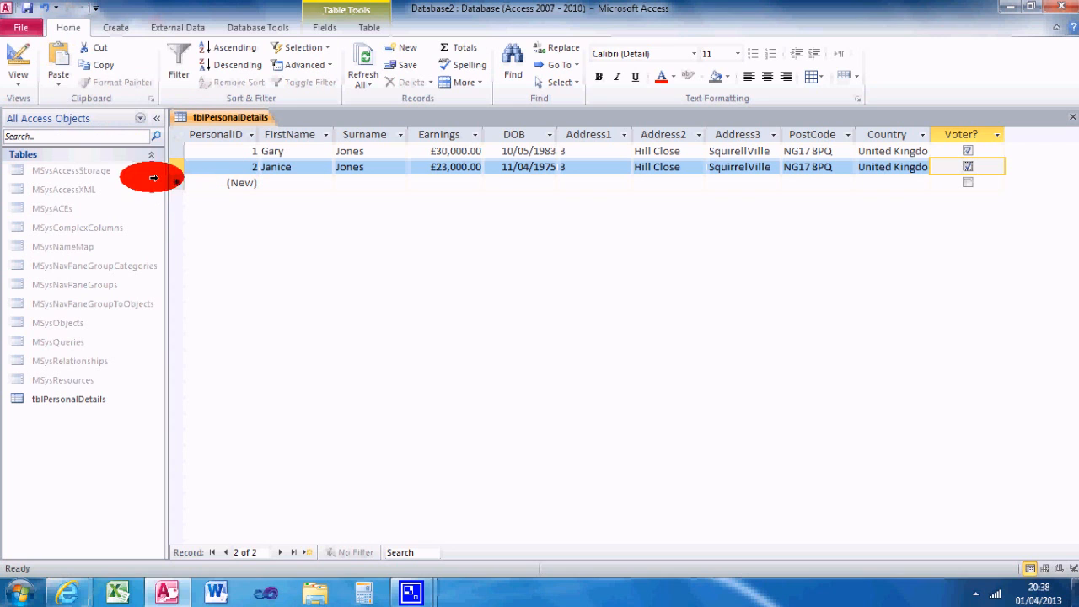
left_click(82, 403)
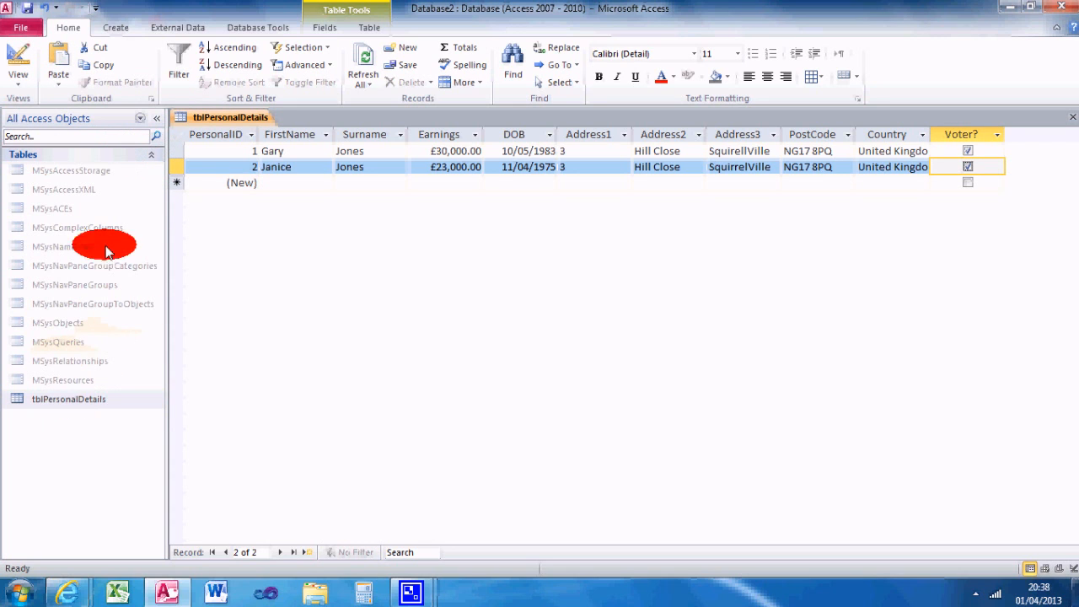
left_click(151, 156)
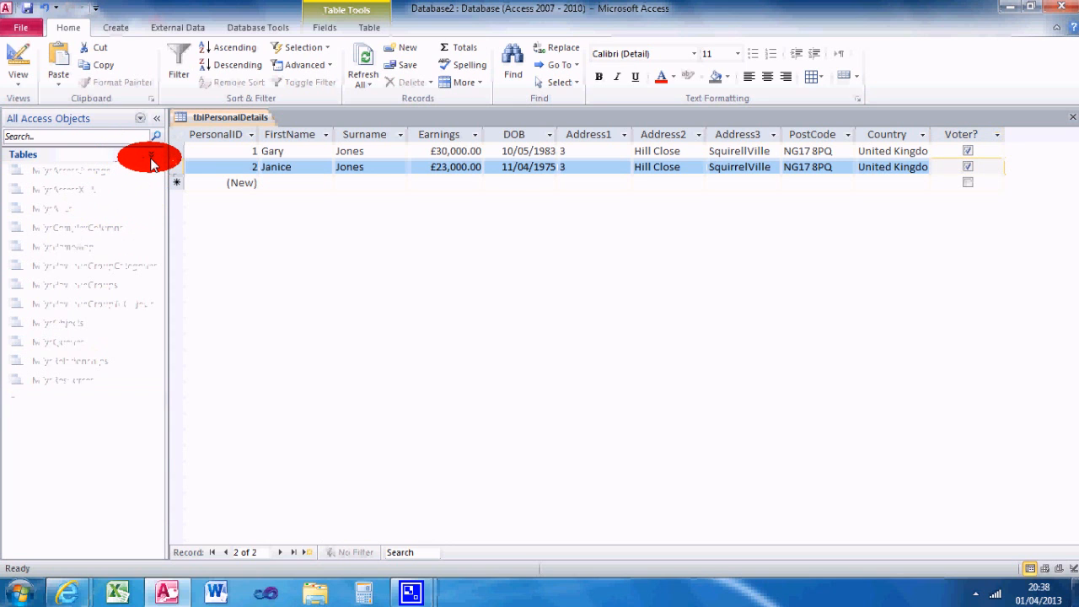
left_click(151, 156)
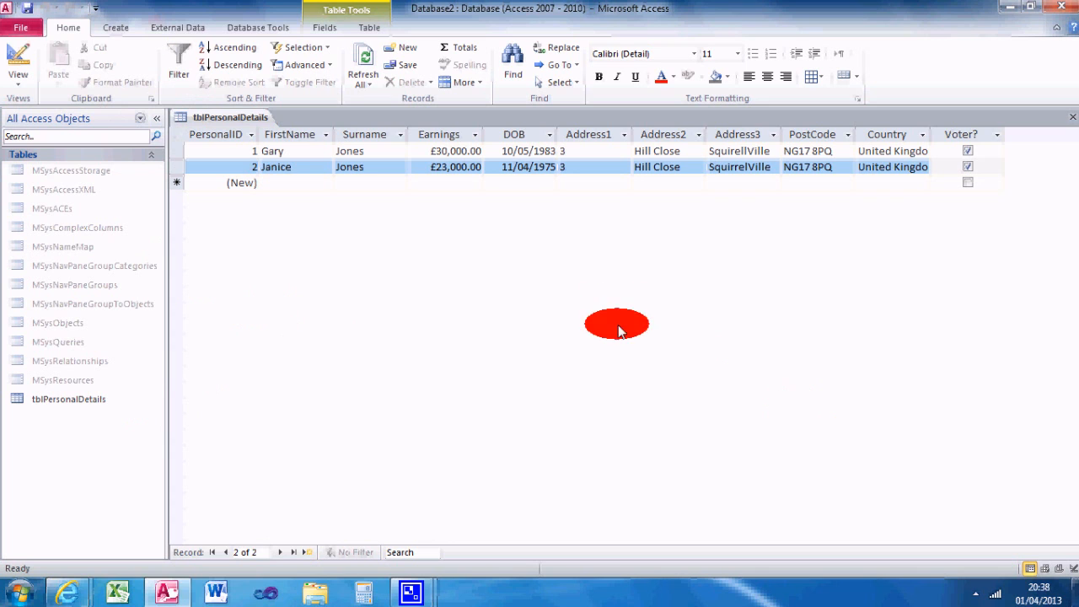
Step: Create a new query in design view based on tblPersonalDetails, keeping only one copy of the table in it
left_click(118, 28)
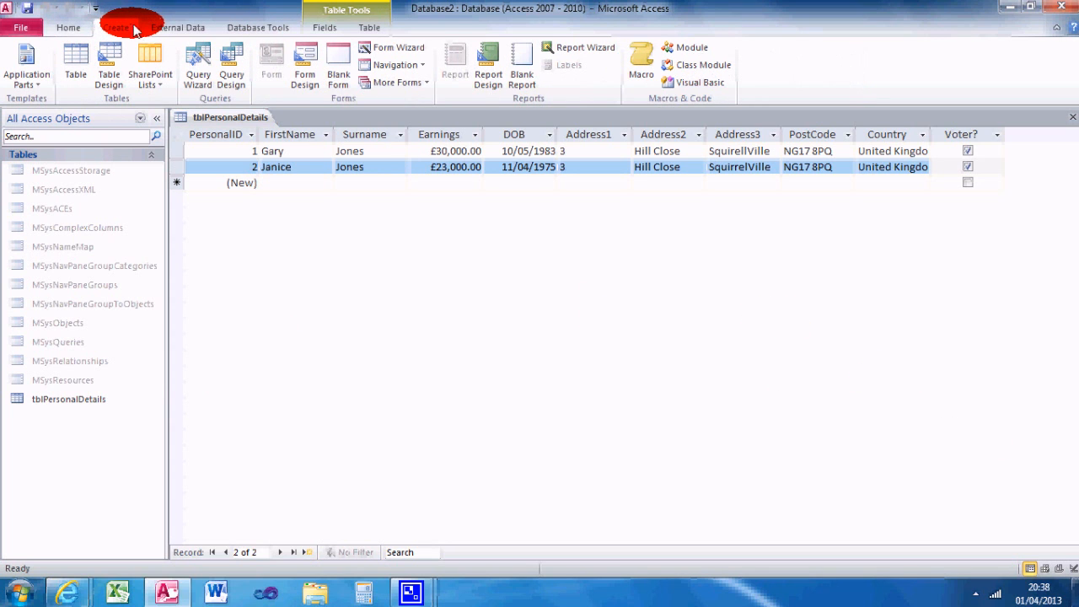
left_click(233, 58)
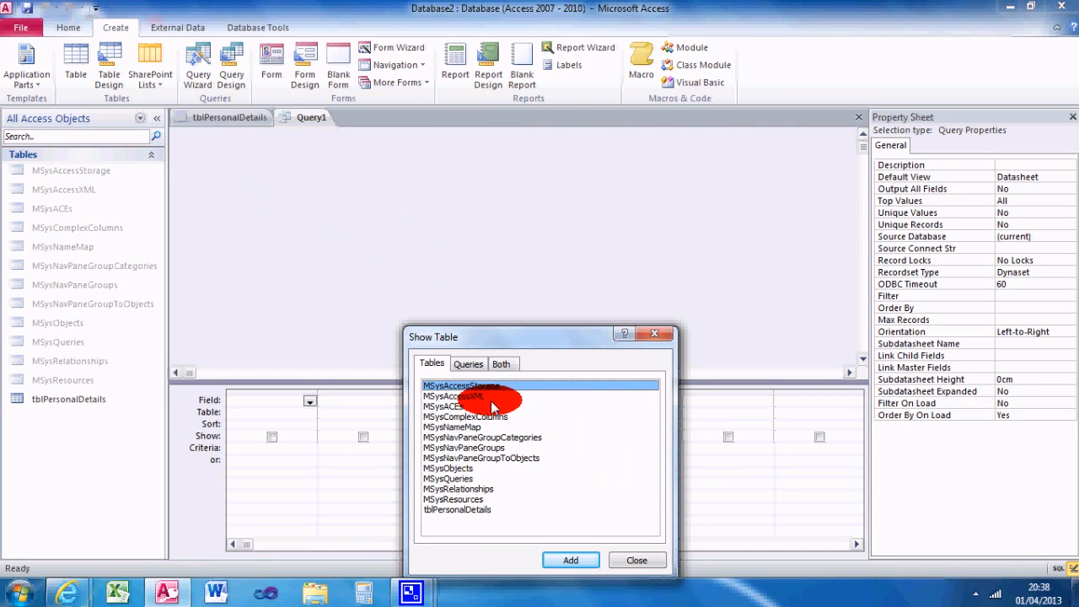
left_click(470, 511)
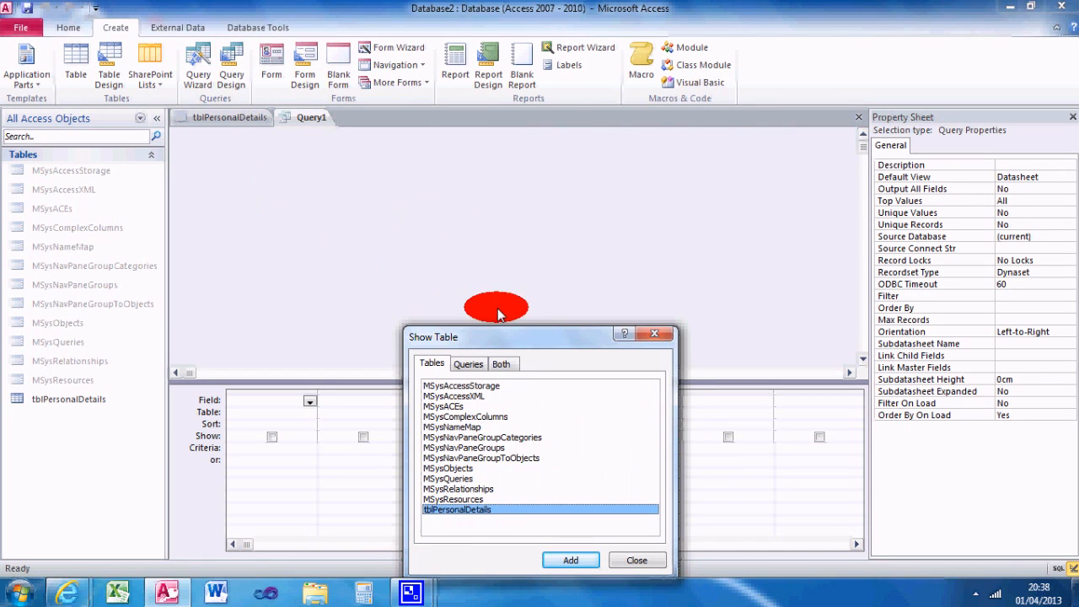
left_click_drag(488, 342, 569, 113)
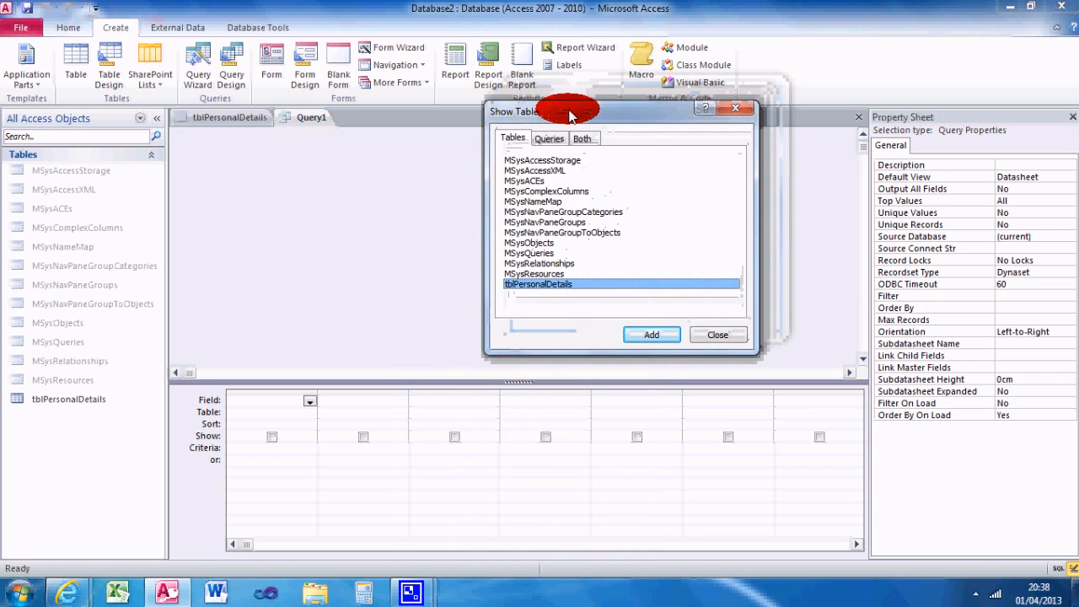
left_click(649, 335)
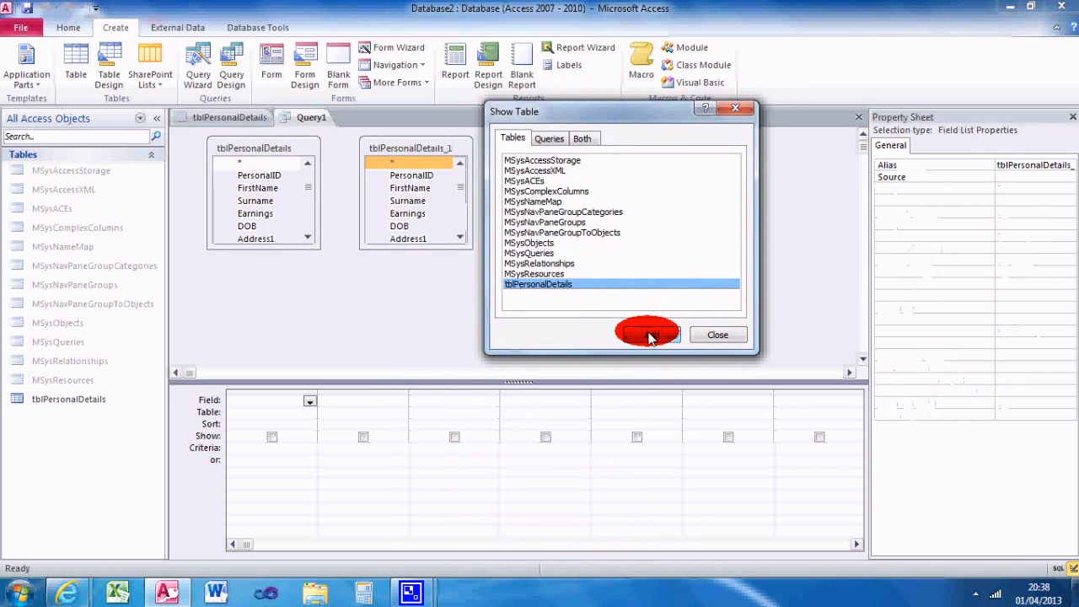
left_click(710, 340)
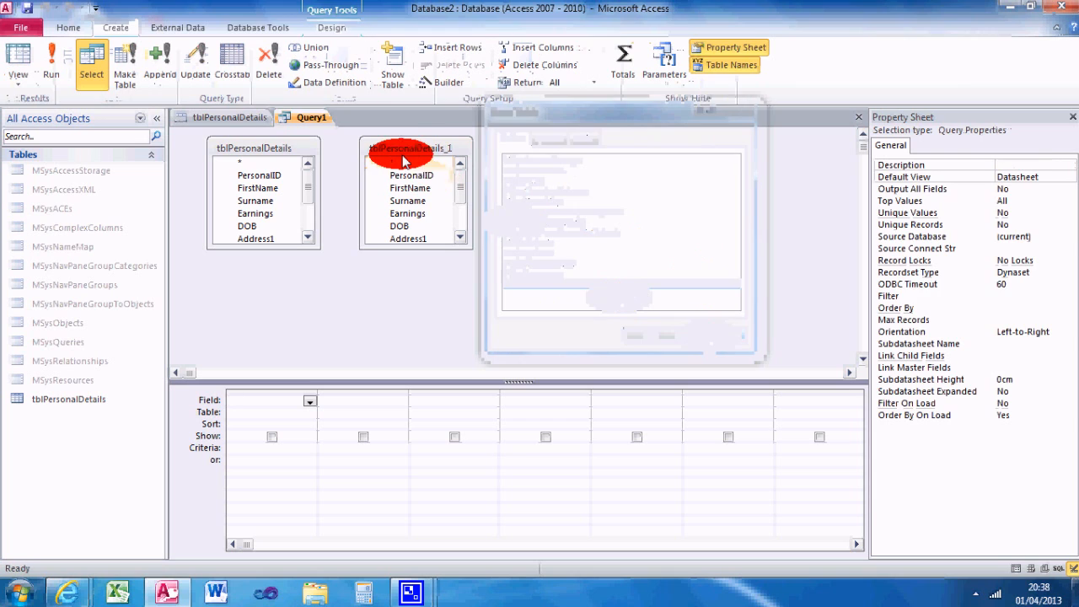
right_click(400, 151)
left_click(424, 159)
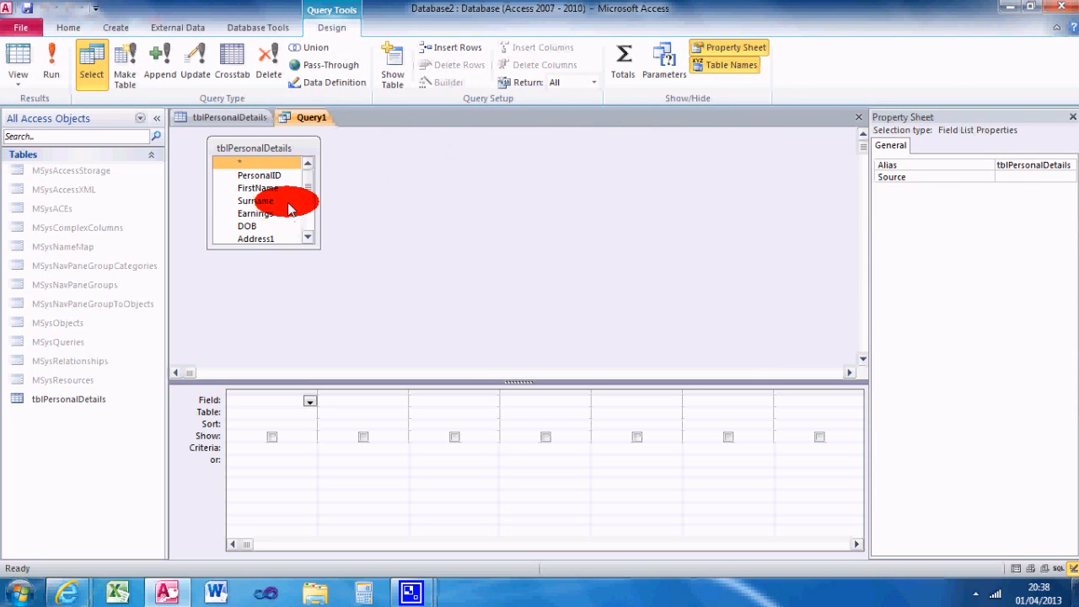
Step: Add all fields of tblPersonalDetails to the query as a single column and run the query
double_click(270, 163)
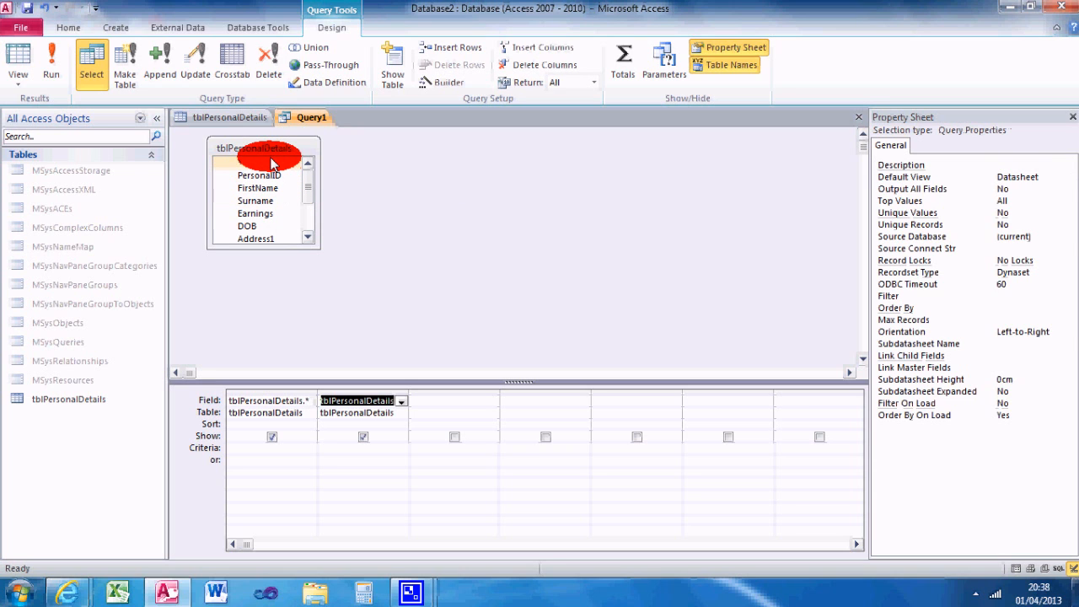
left_click(407, 518)
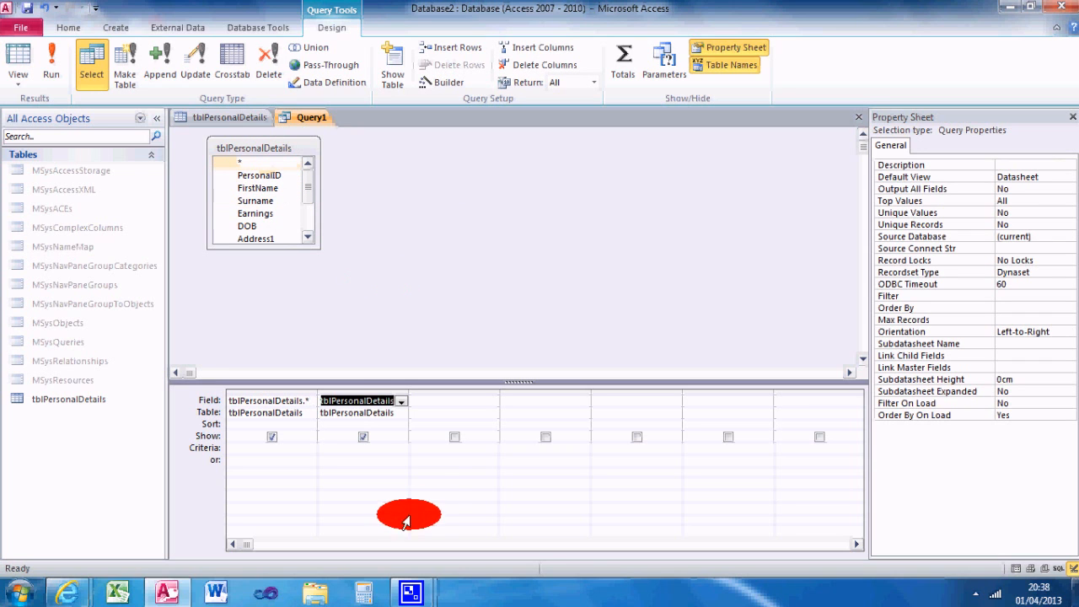
left_click(348, 393)
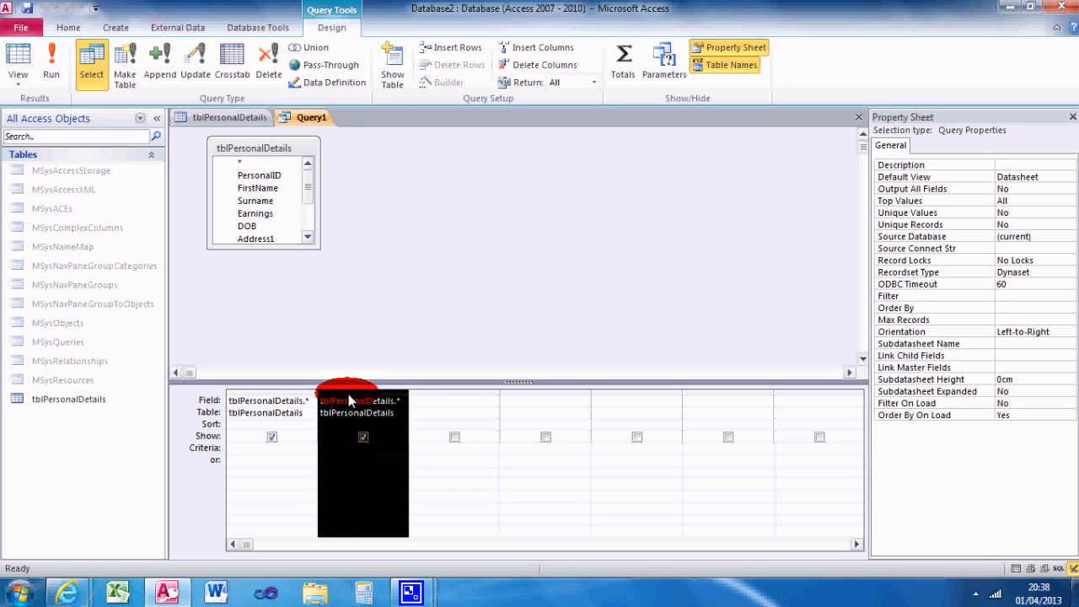
key("Delete")
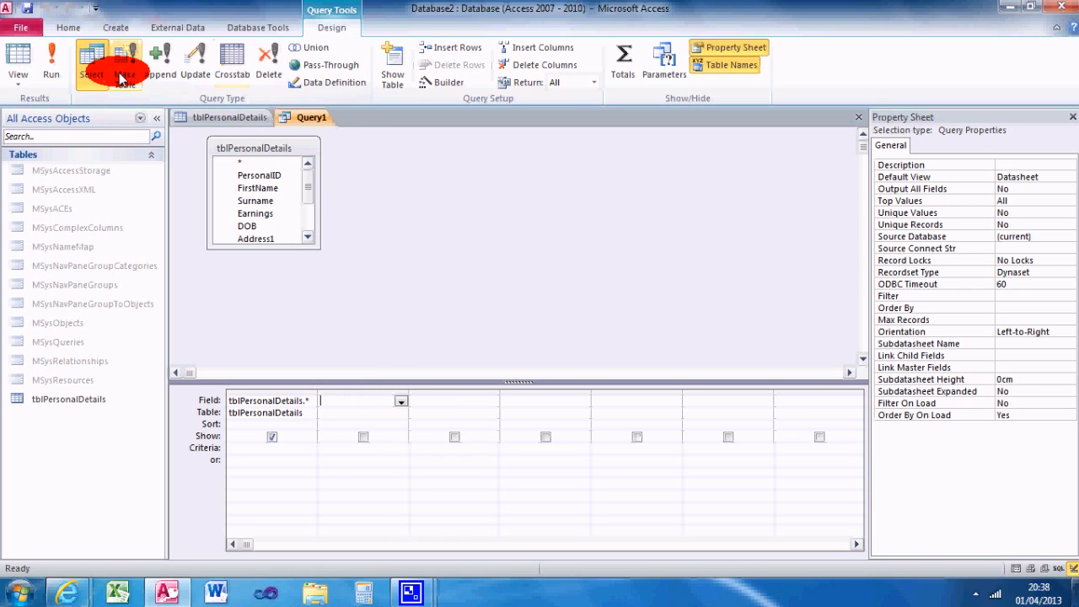
left_click(54, 61)
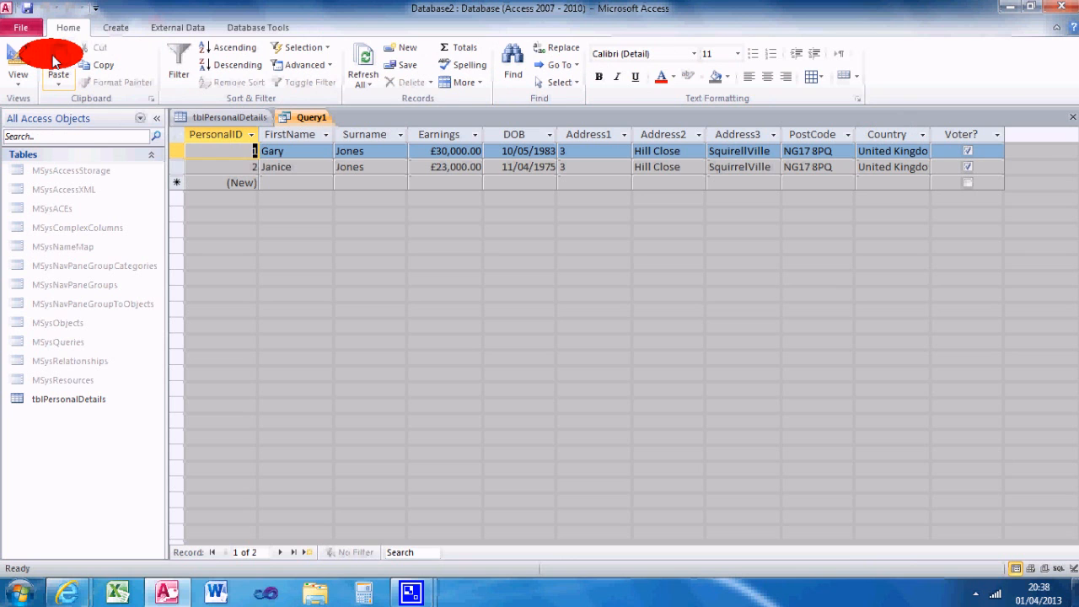
Step: Return to the query design and delete the all-fields column from the grid
left_click(17, 63)
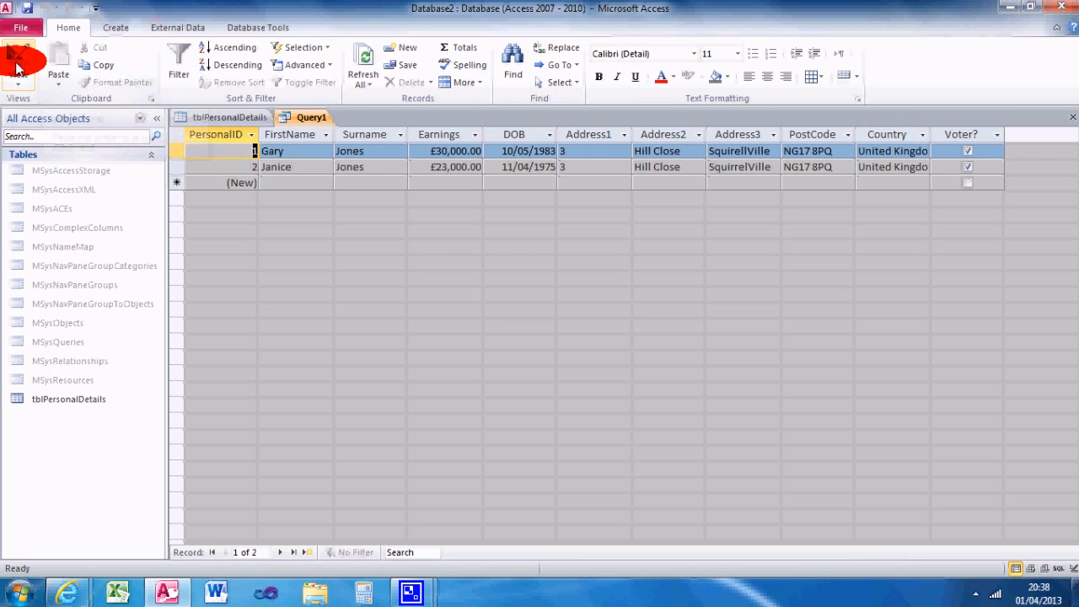
left_click(292, 285)
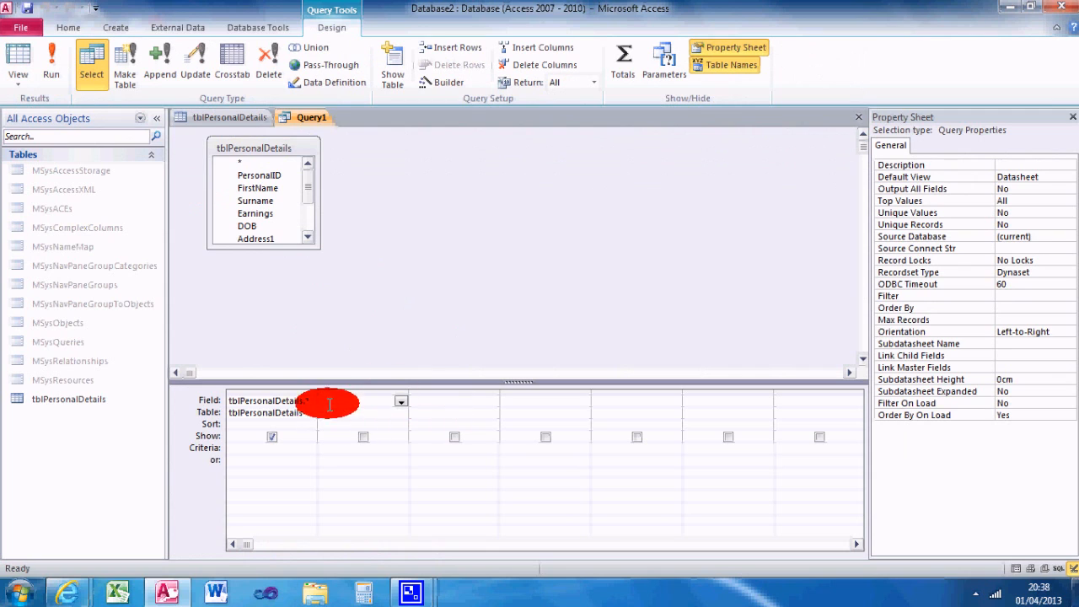
left_click(271, 392)
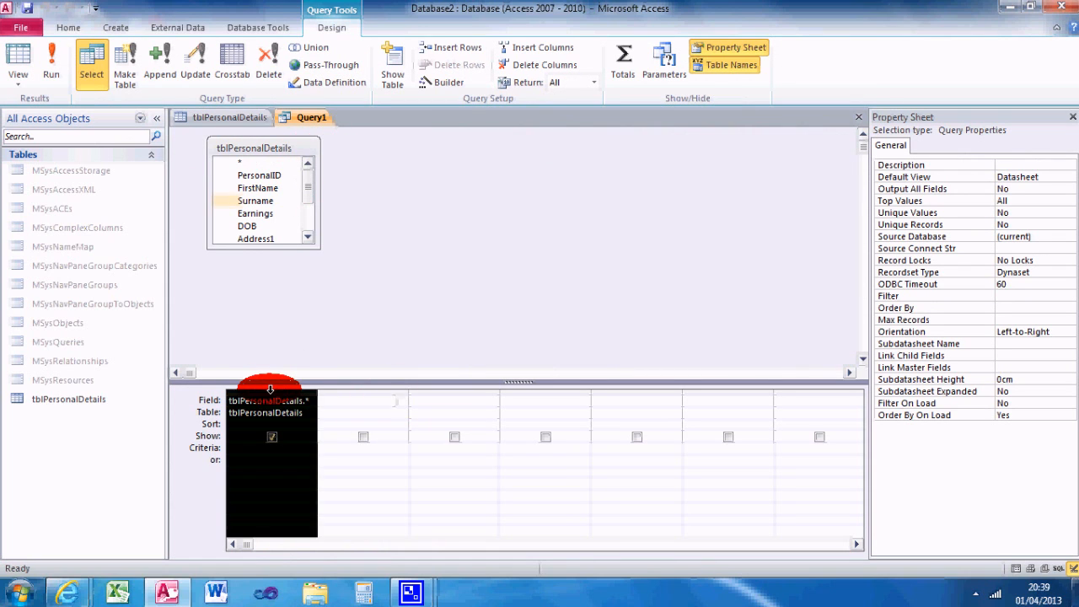
key("Delete")
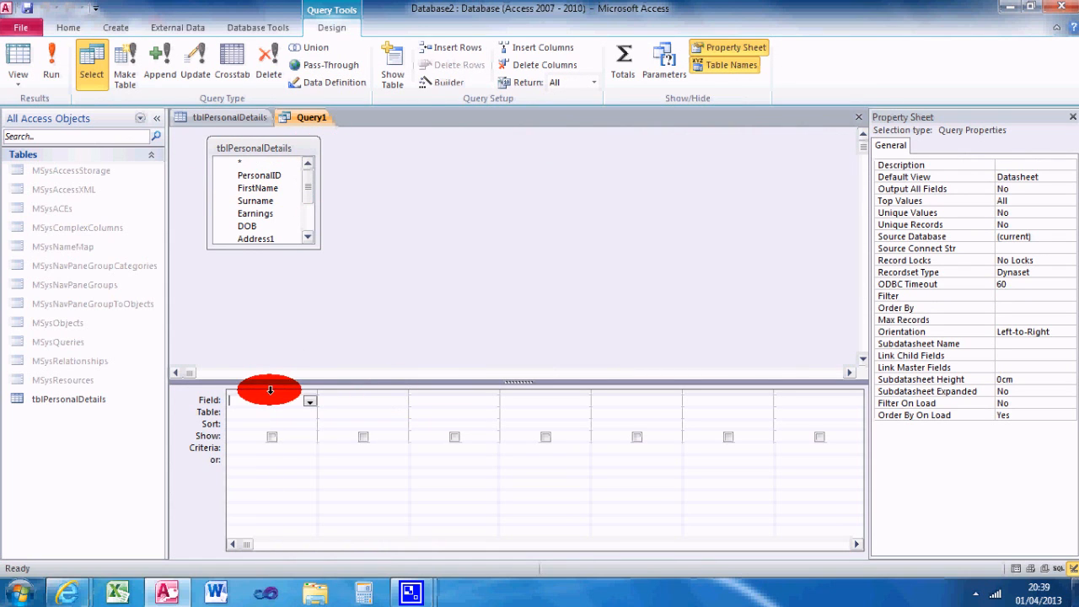
Step: Add the Earnings field to the query with the criterion >25000 and run the query
left_click(269, 216)
double_click(269, 216)
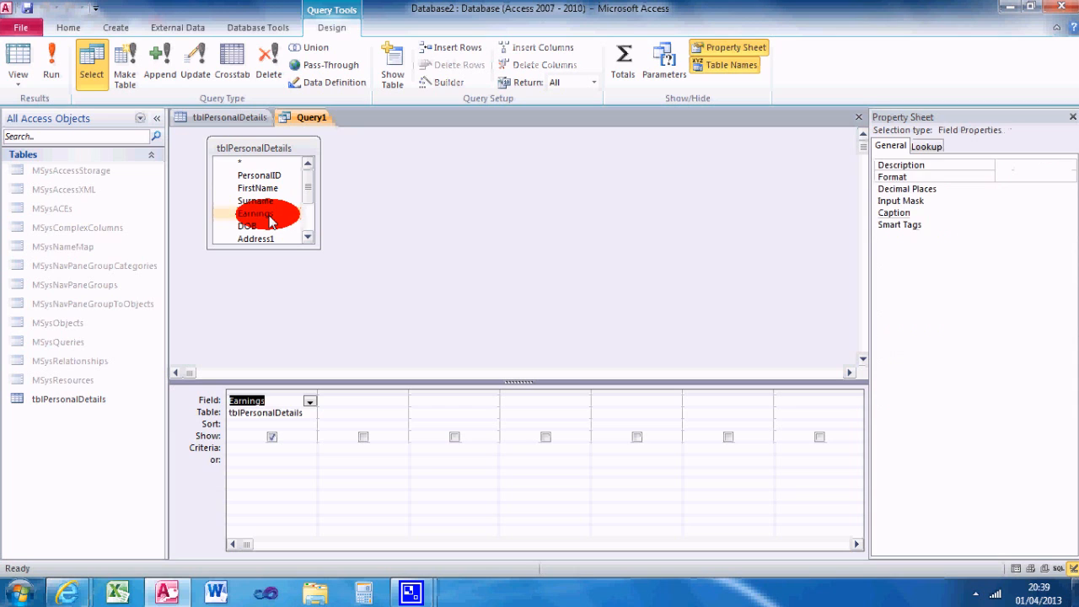
left_click(251, 450)
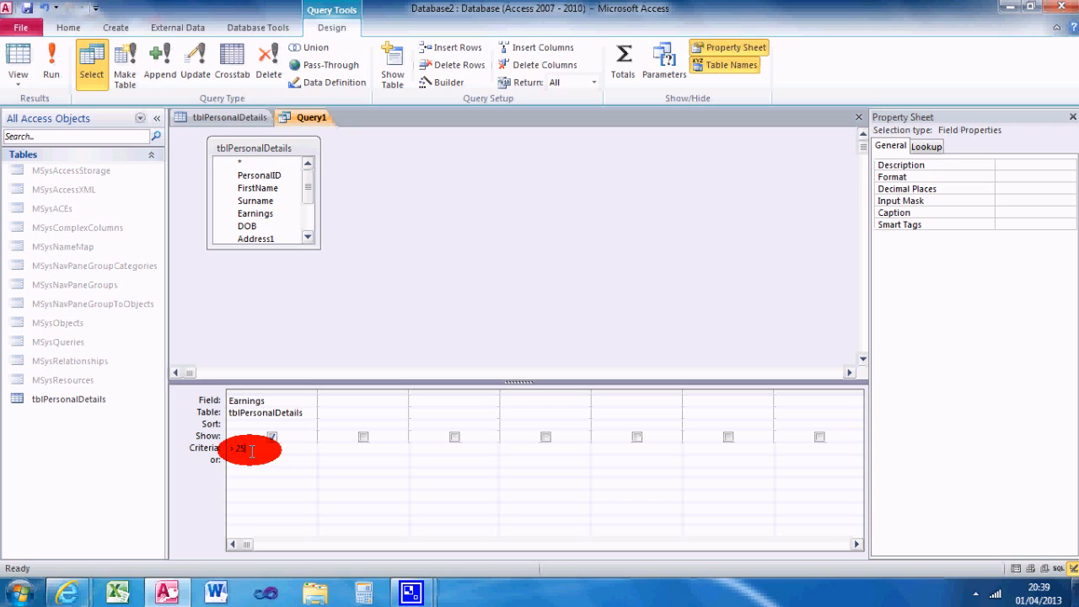
key("Return")
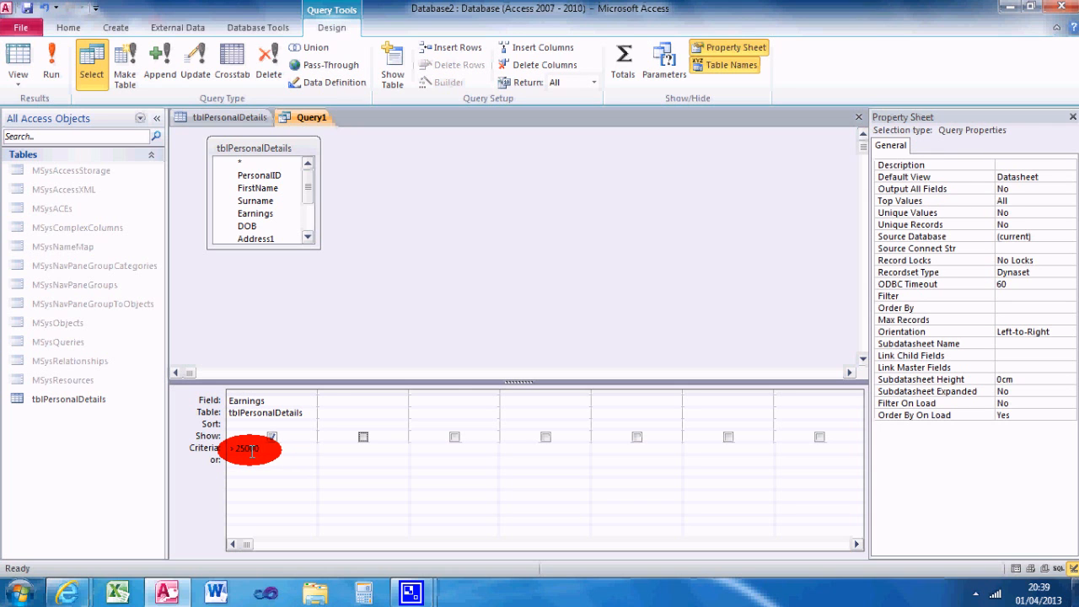
left_click(51, 59)
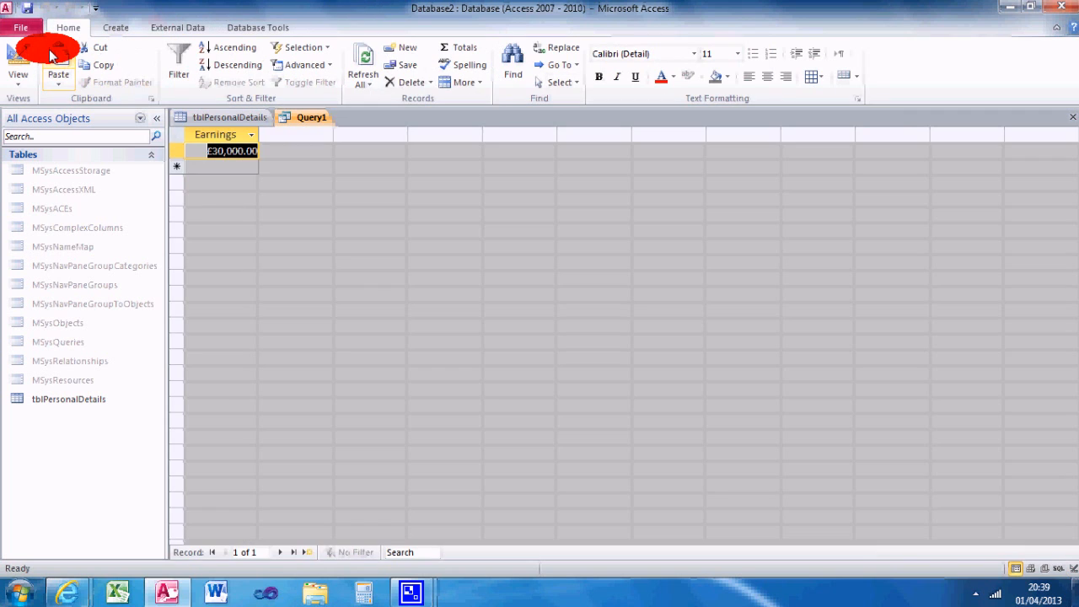
Step: Back in the query design, add the Surname, DOB and Voter? fields after Earnings
left_click(18, 58)
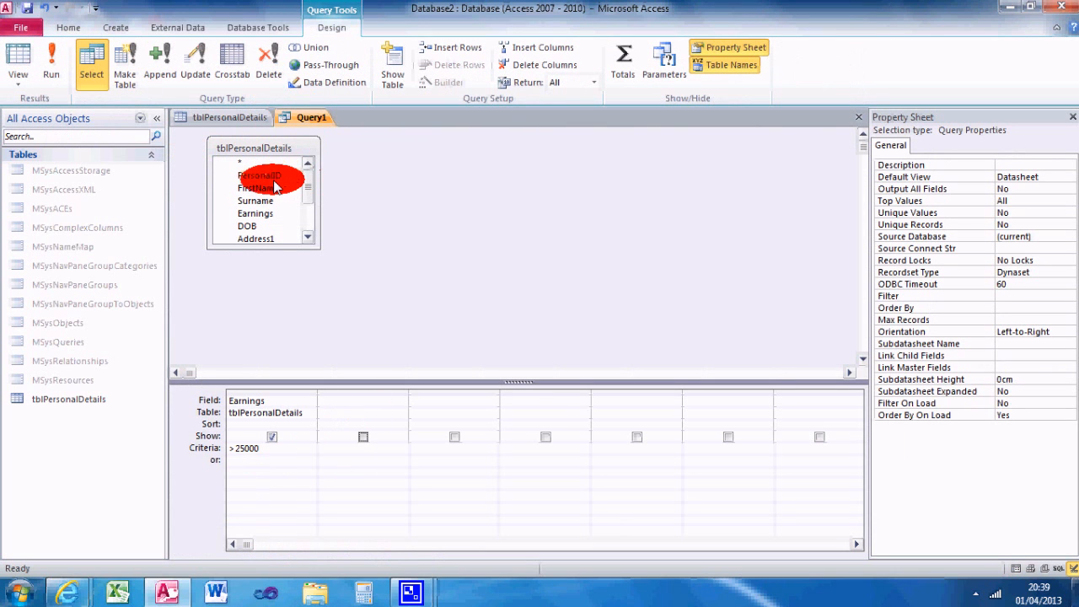
left_click_drag(277, 188, 365, 401)
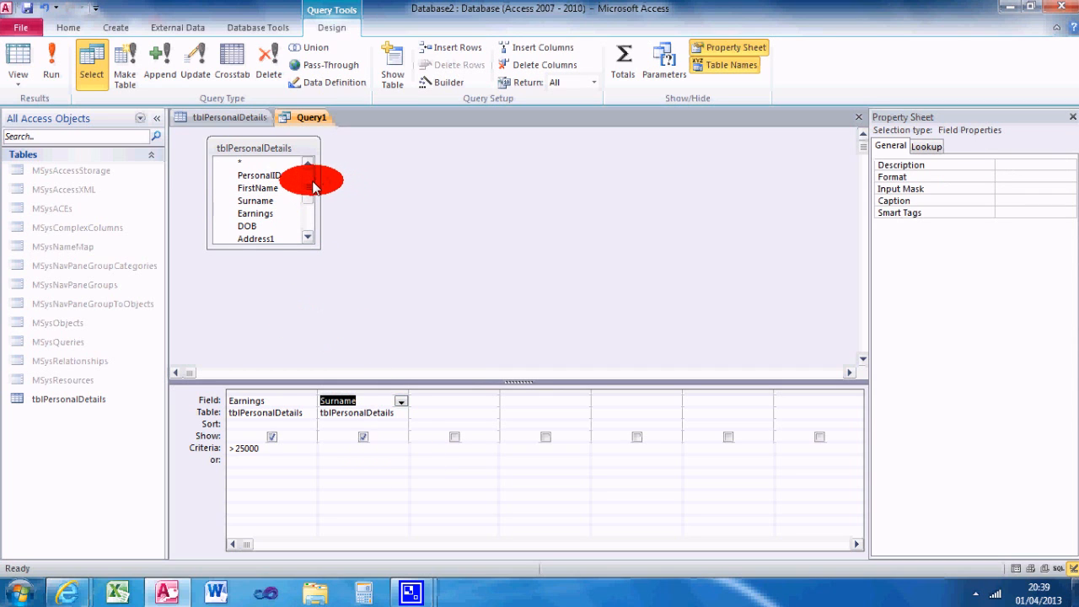
scroll(304, 190, "down", 2)
left_click_drag(247, 167, 447, 413)
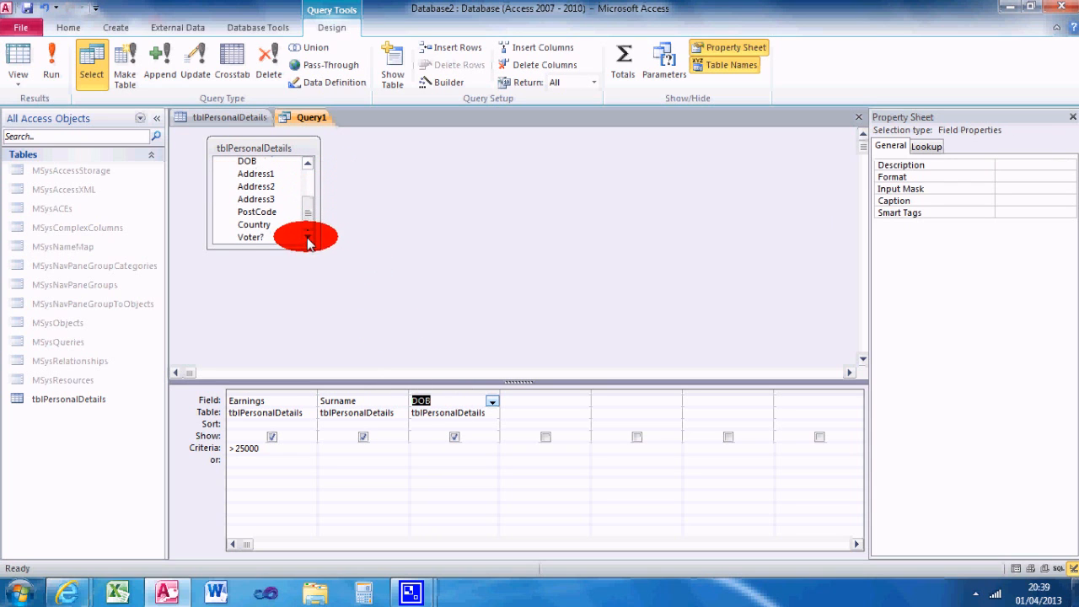
left_click_drag(267, 236, 536, 405)
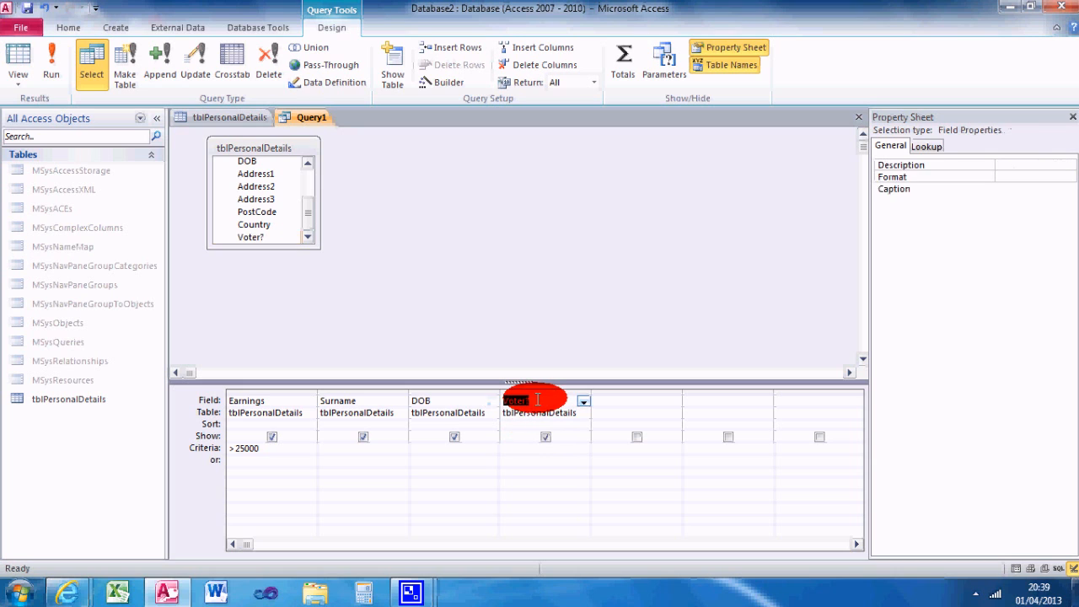
Step: Set the criterion of the Voter? field to Yes and run the query
left_click(536, 452)
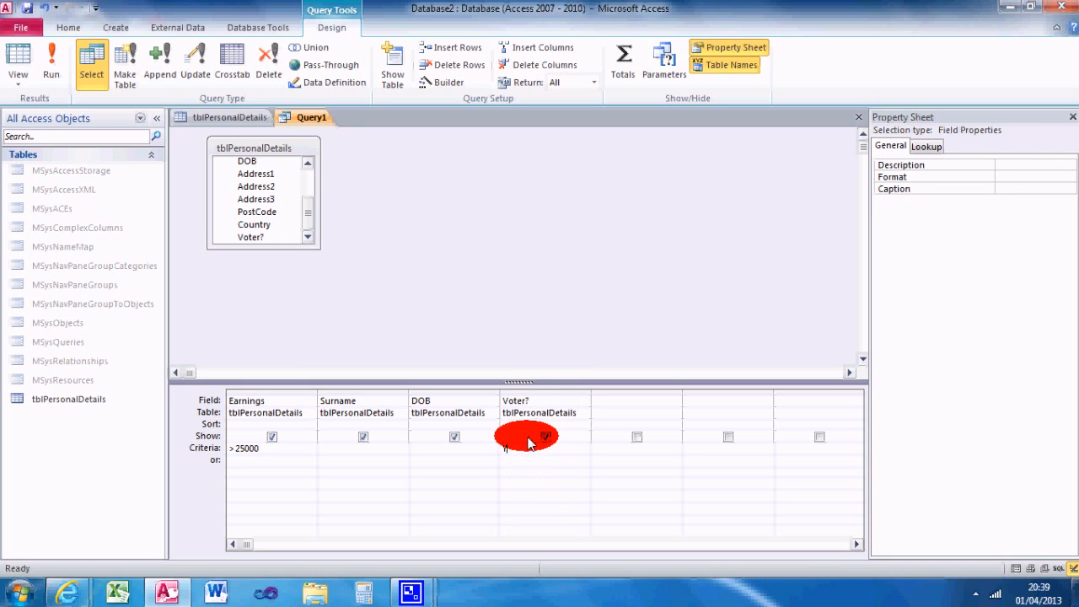
key("Tab")
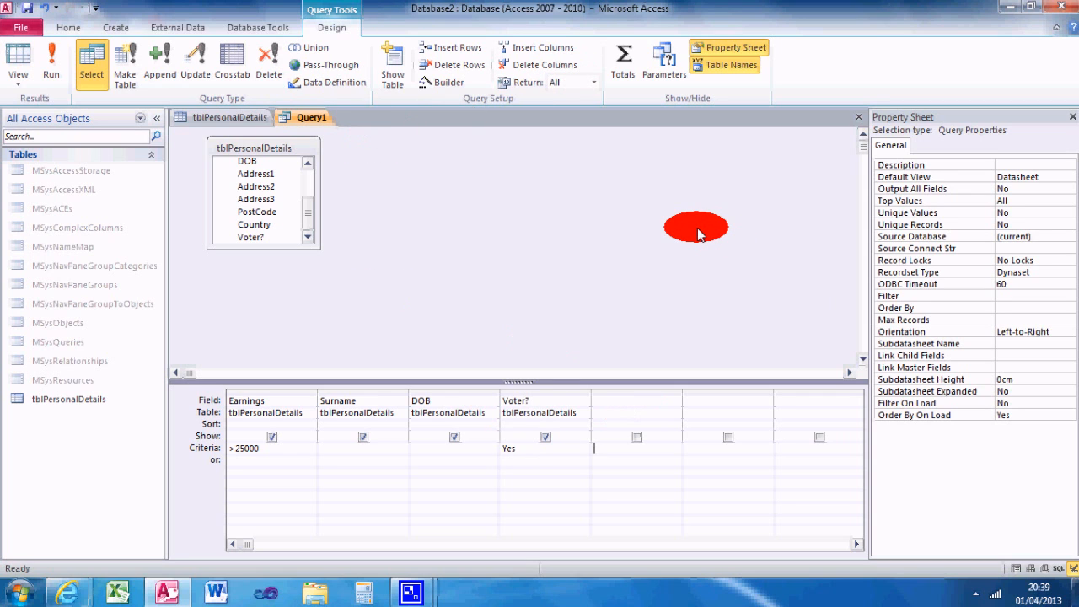
left_click(54, 71)
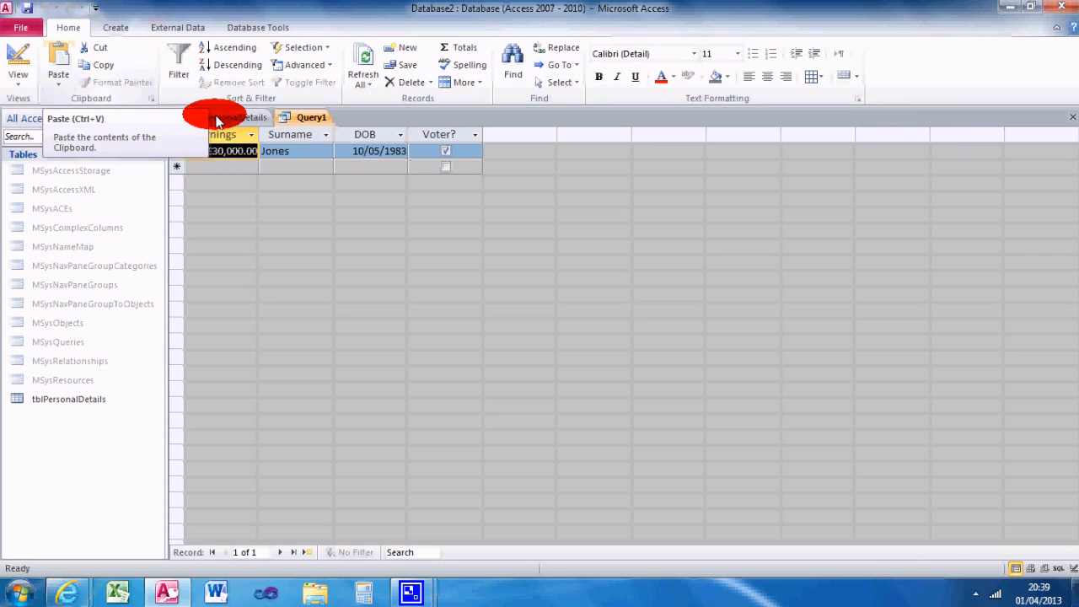
Step: Return to the query design, insert the FirstName field between Earnings and Surname, and run the query
left_click(20, 51)
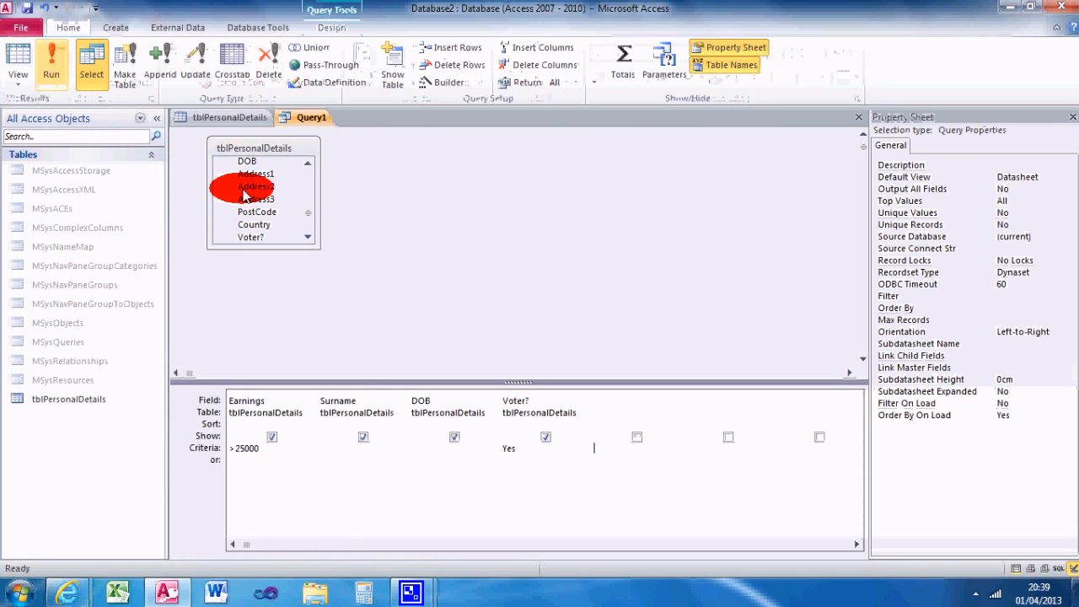
scroll(308, 199, "up", 2)
scroll(308, 200, "up", 2)
left_click_drag(253, 188, 326, 402)
left_click(49, 59)
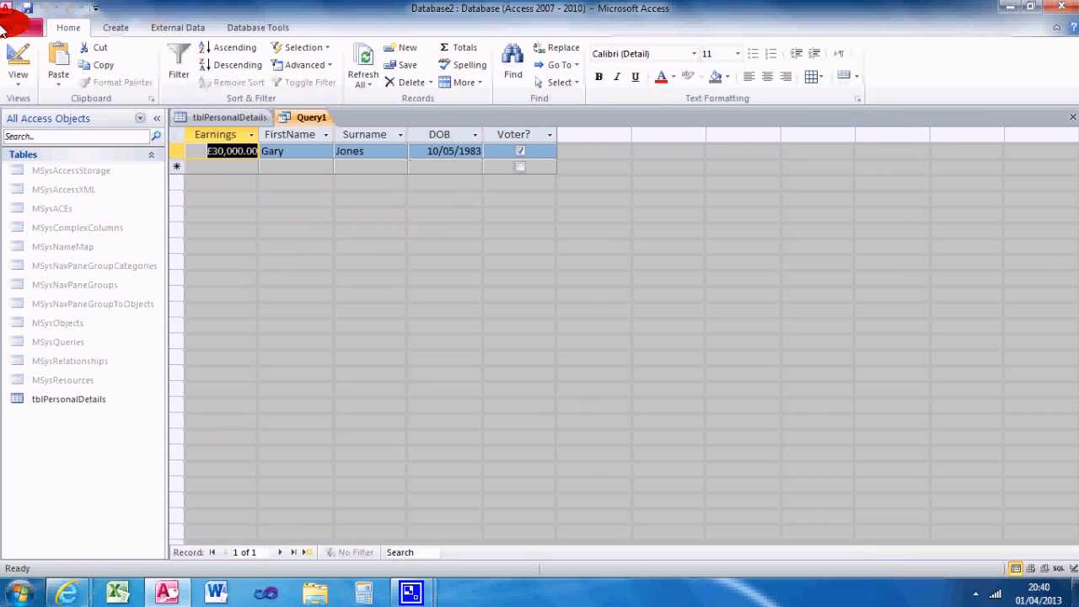
Step: Run the query once more from its design and examine its SQL statement
left_click(19, 54)
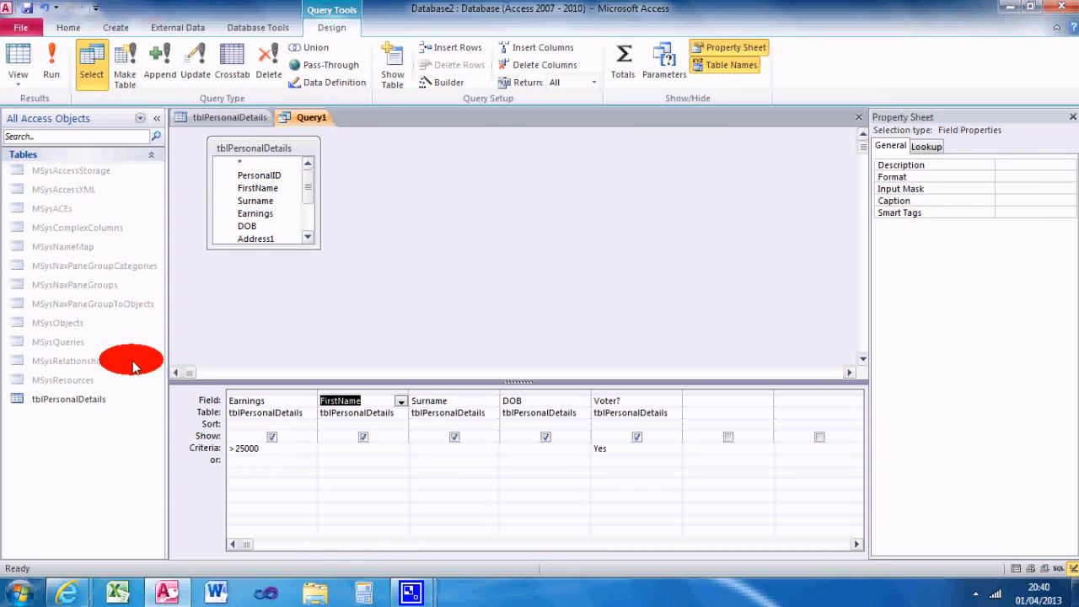
left_click(42, 84)
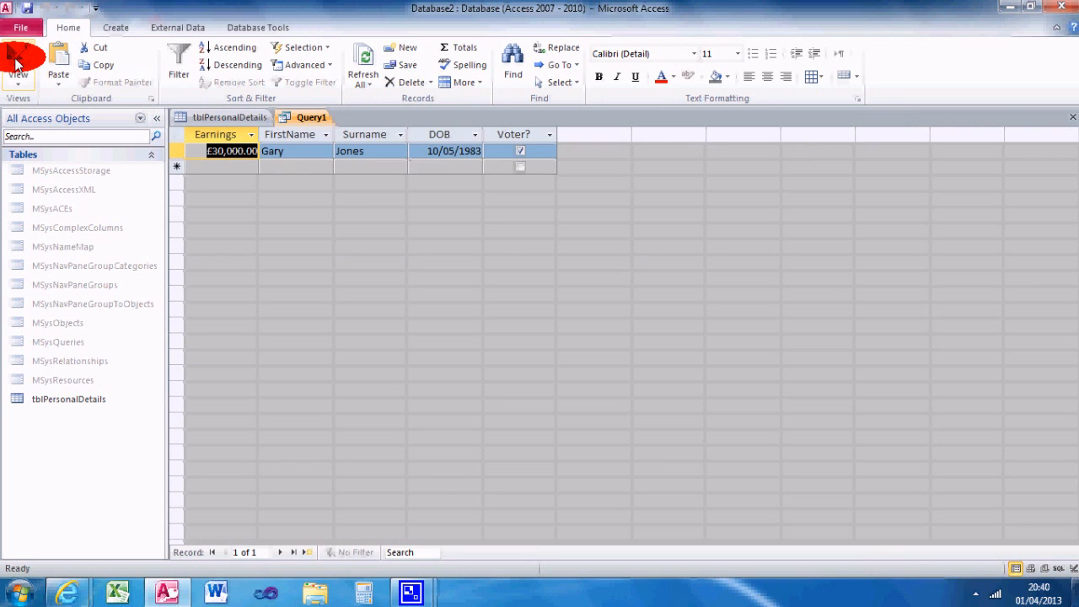
left_click(17, 64)
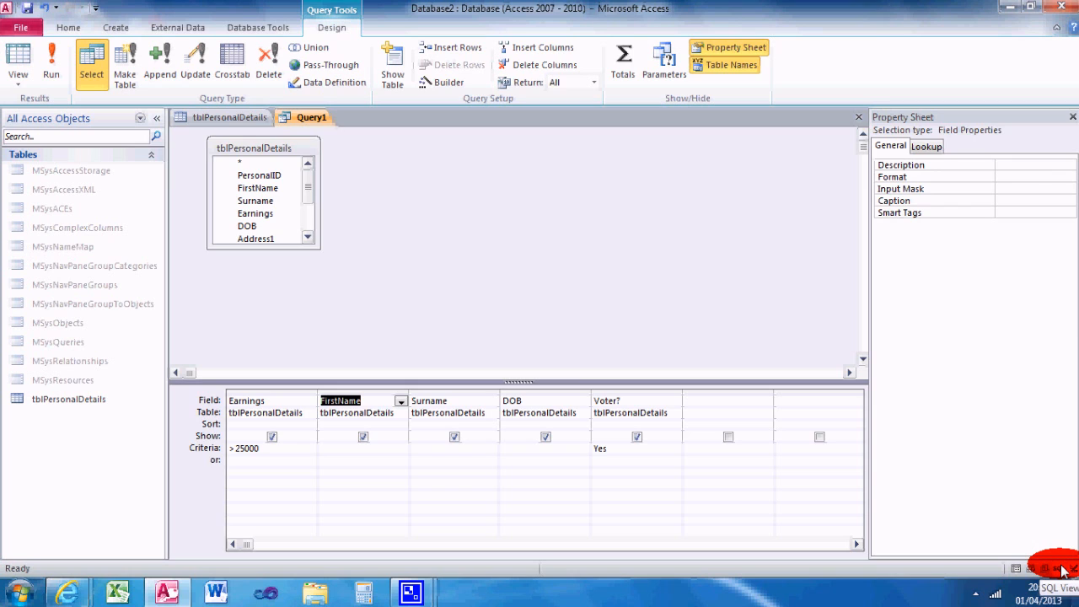
left_click(1062, 570)
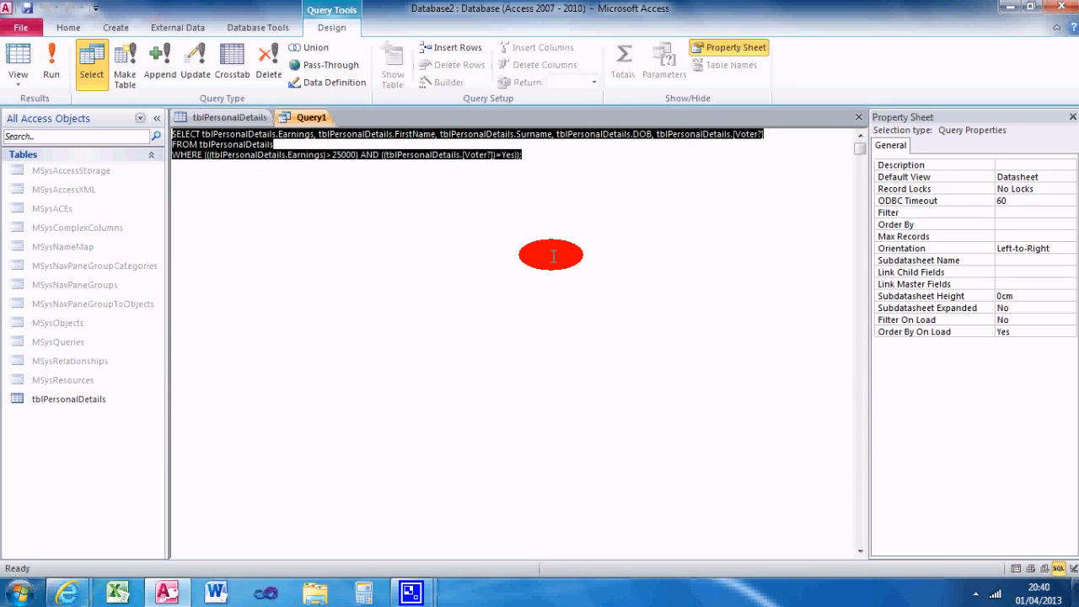
left_click(553, 255)
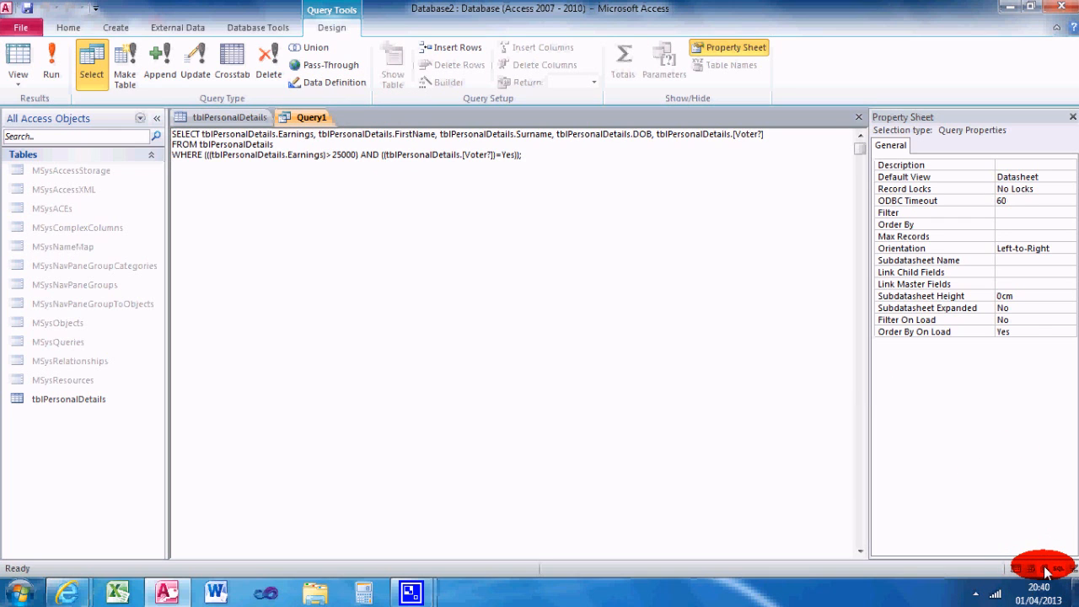
Step: Leave the SQL statement for the query design, view the query's results and return to the design
left_click(1073, 570)
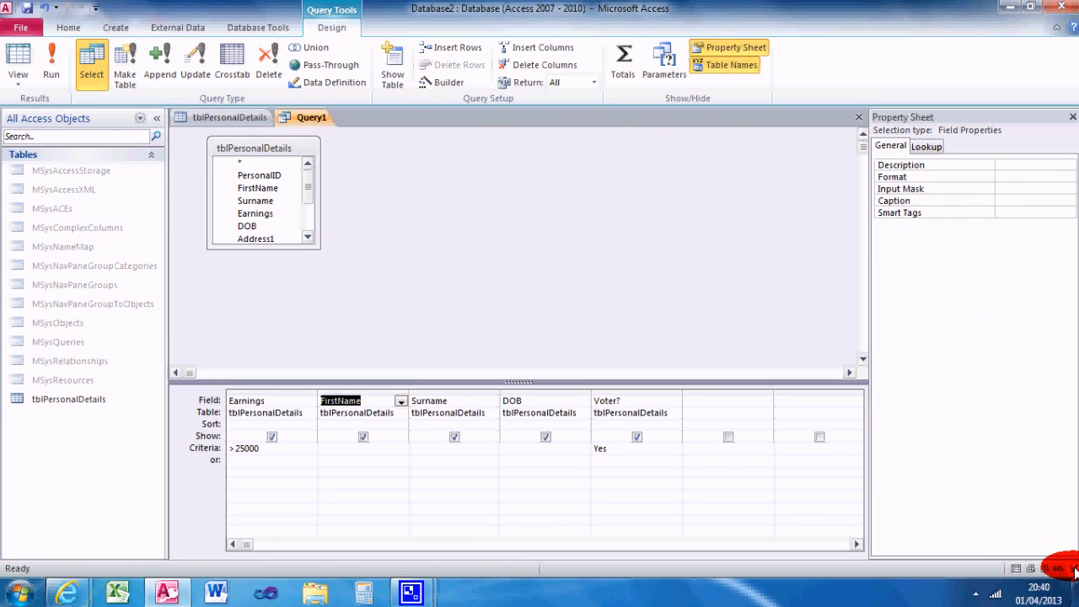
left_click(52, 56)
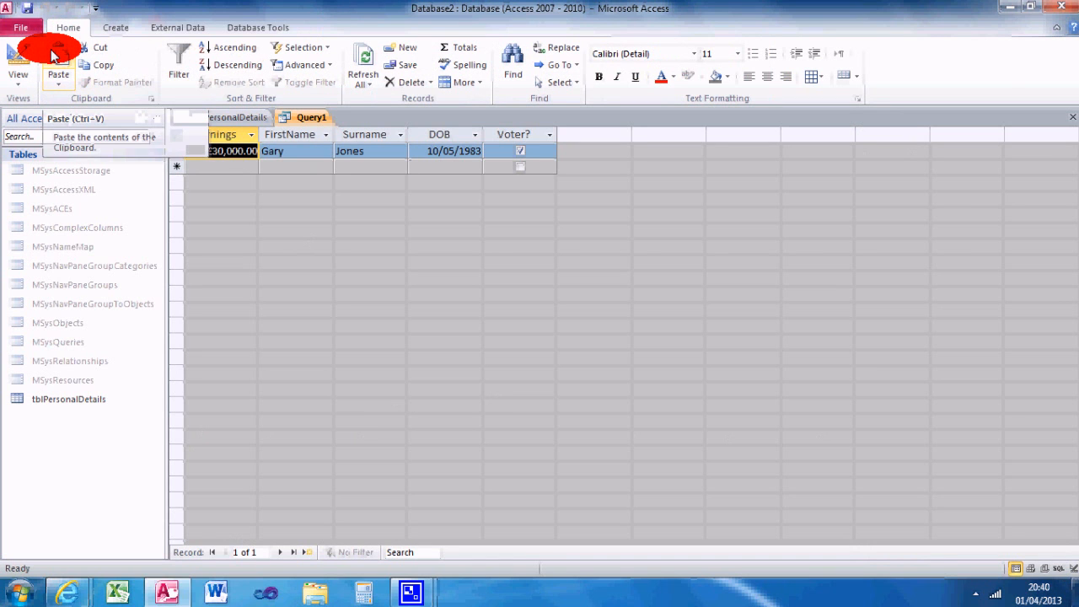
left_click(17, 61)
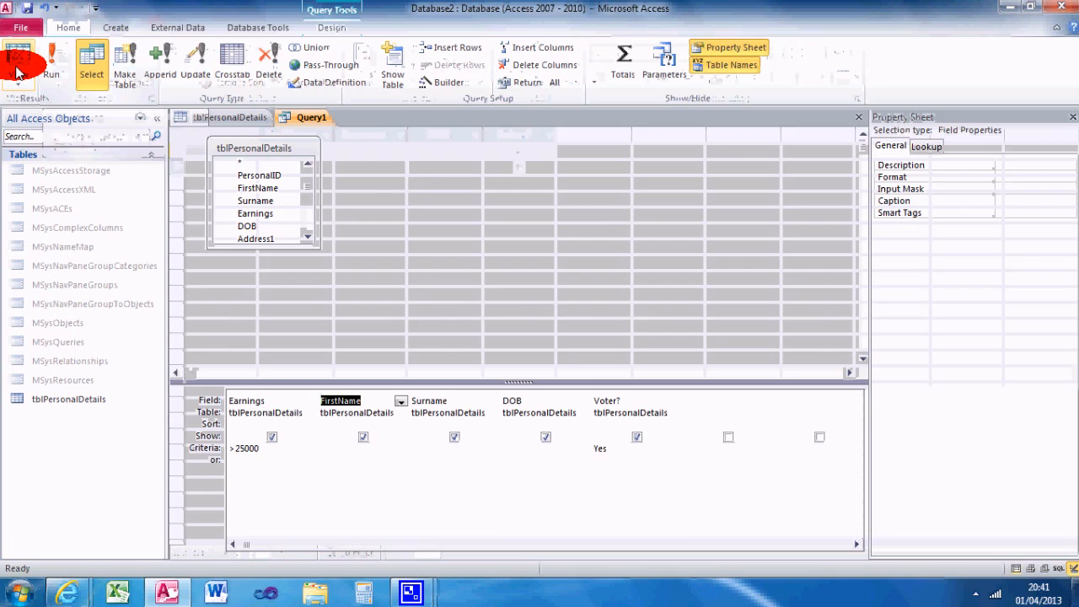
Step: Save the query as EarningsOver25K
left_click(27, 10)
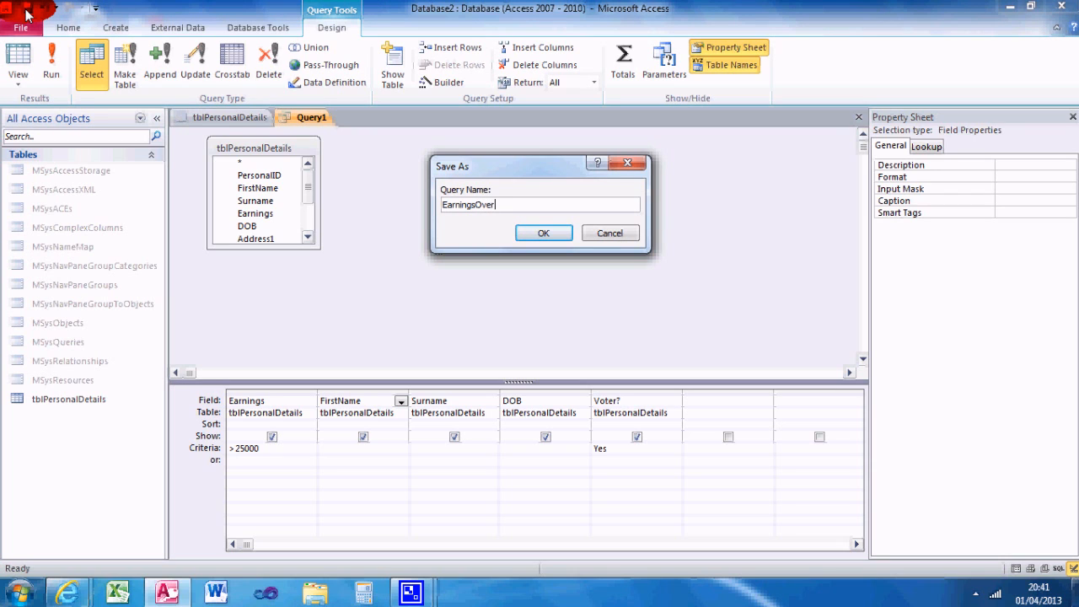
type("EarningsOver25K")
key("Return")
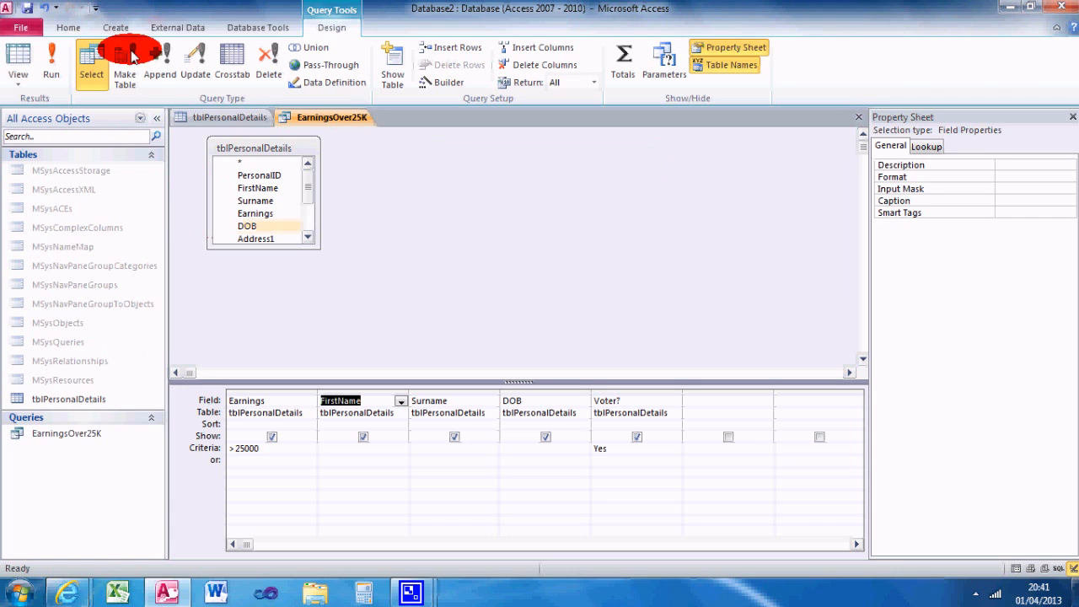
Step: Bring the tblPersonalDetails datasheet forward and filter the database object list to show only tables
left_click(240, 125)
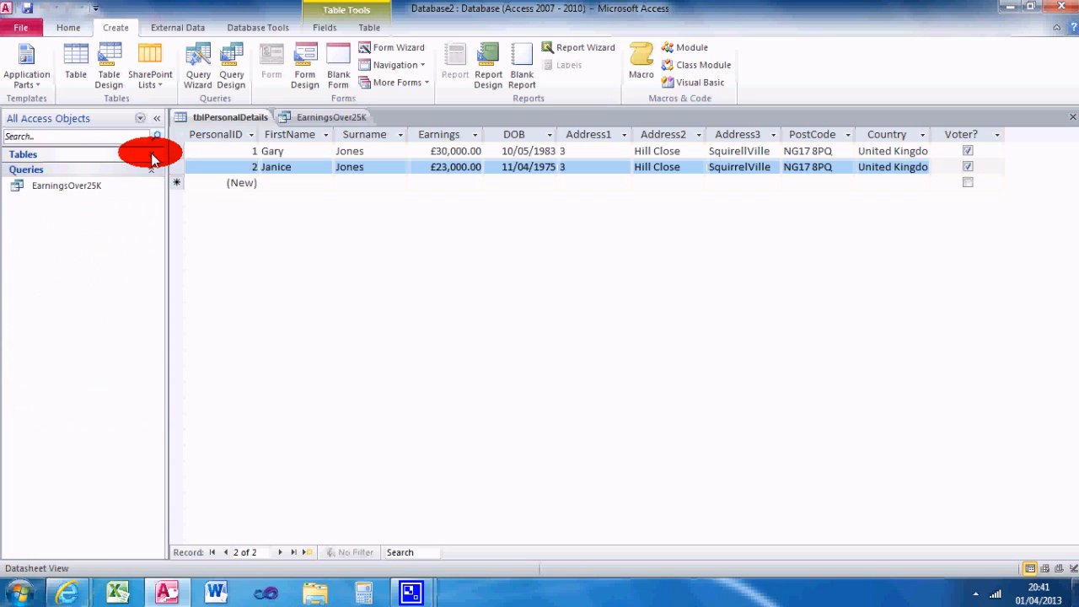
left_click(152, 156)
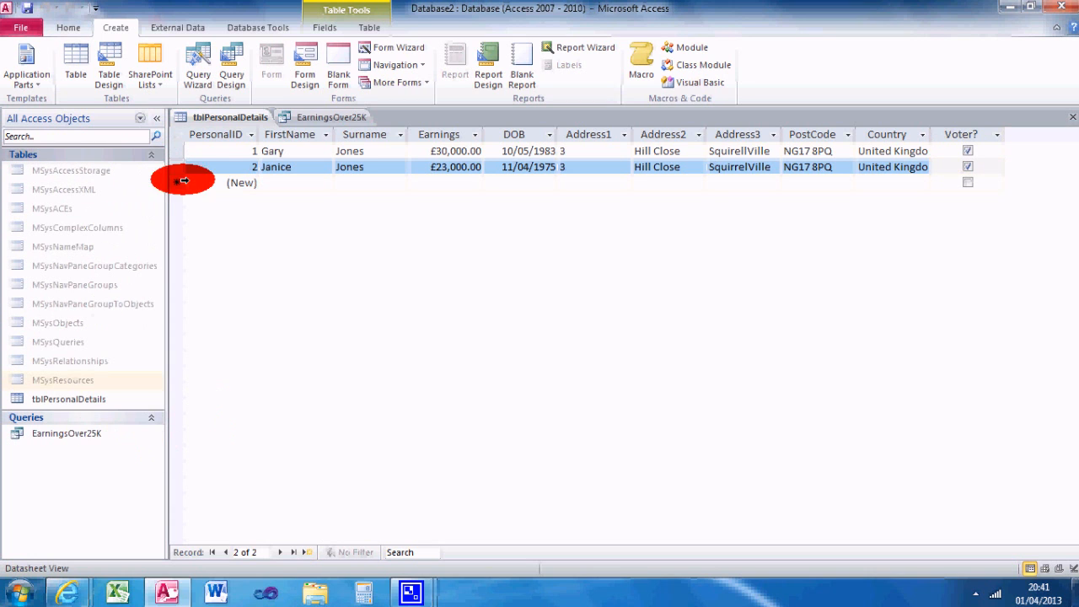
left_click(140, 118)
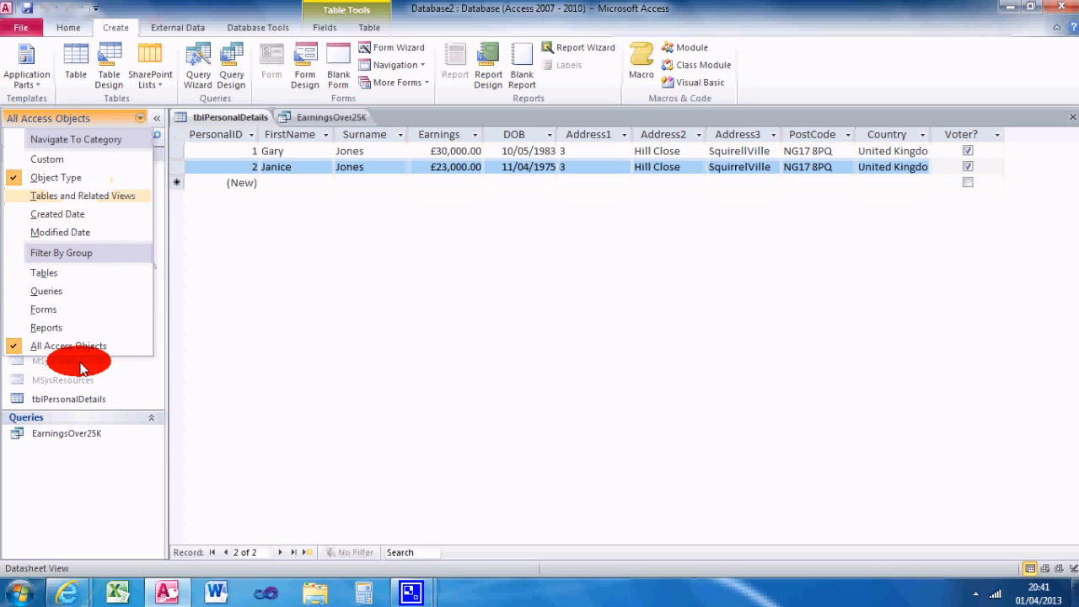
left_click(46, 272)
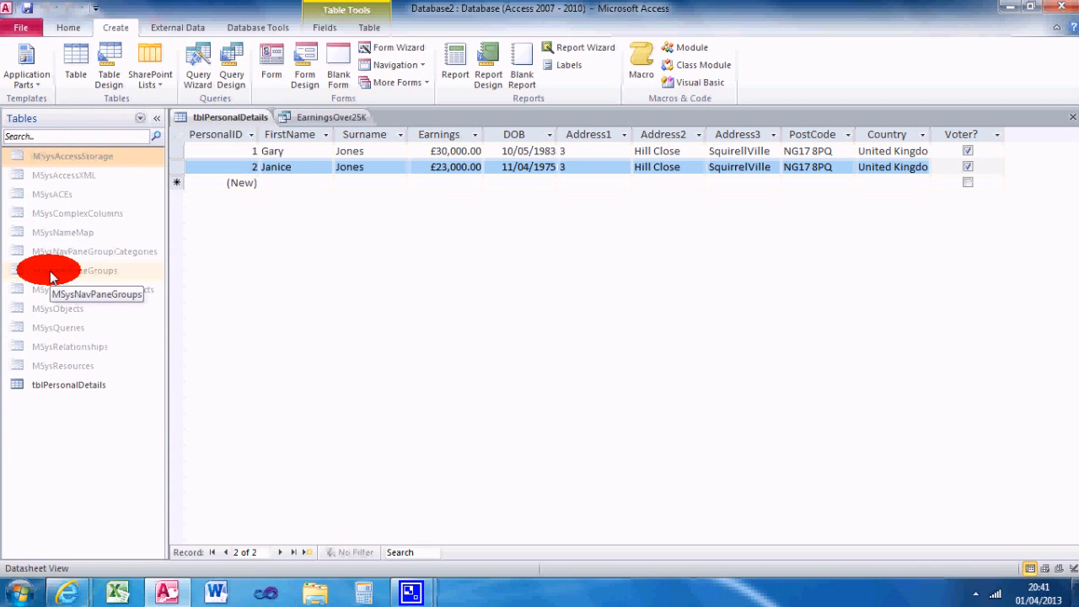
Step: Filter the database object list to show only queries and open the results of EarningsOver25K
left_click(140, 118)
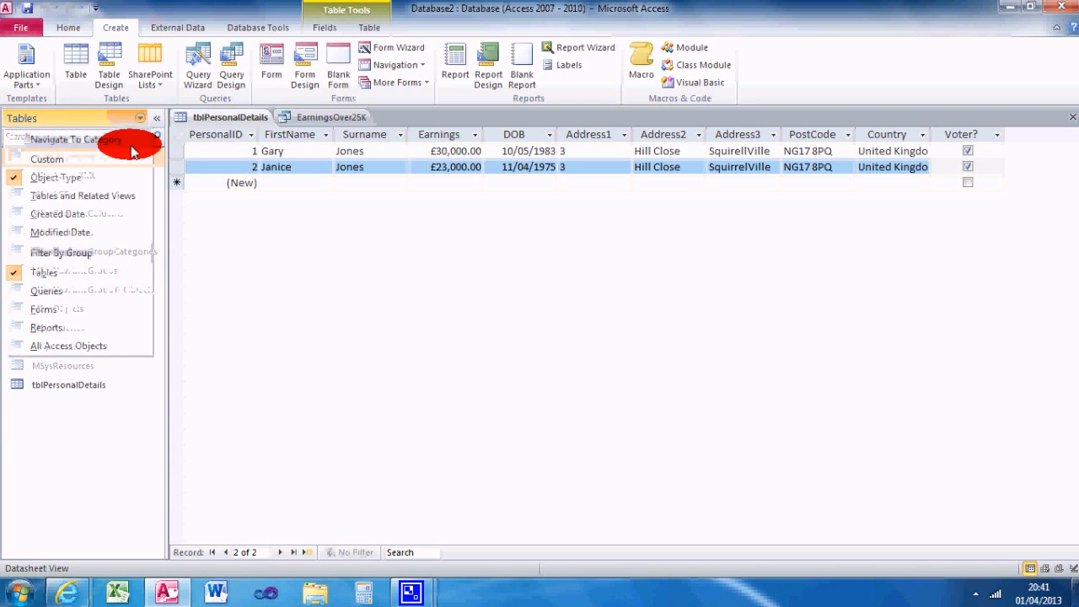
left_click(71, 294)
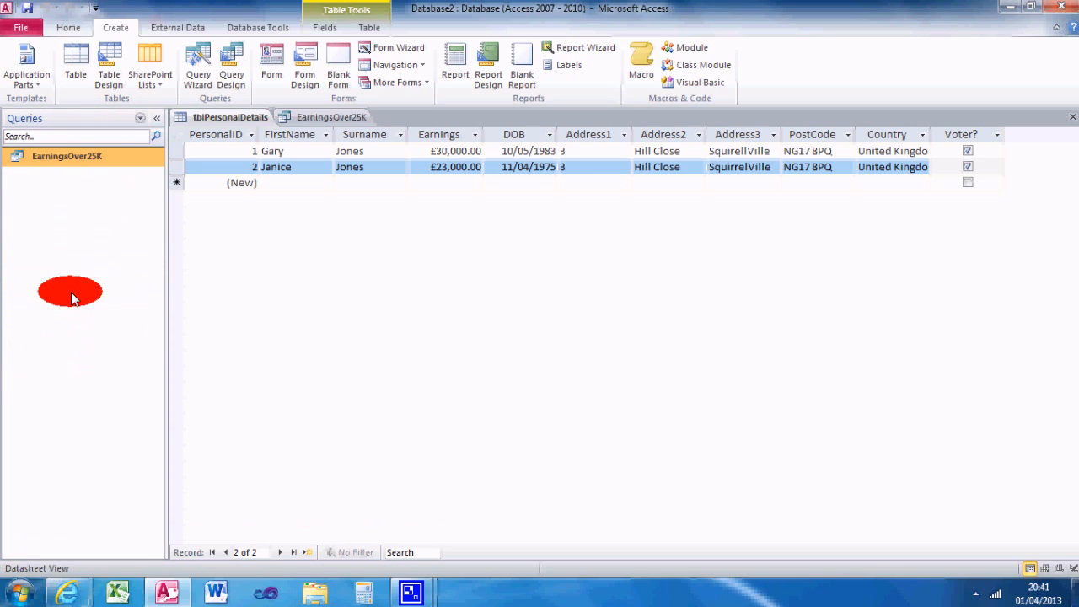
left_click(79, 158)
double_click(80, 158)
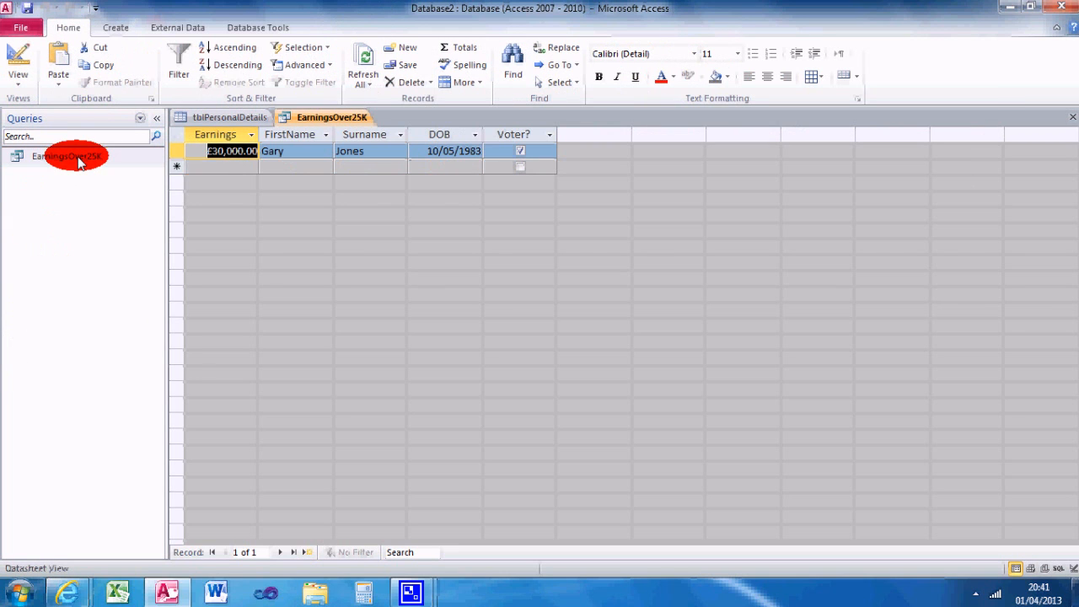
Step: Close the EarningsOver25K query and the tblPersonalDetails table
left_click(229, 118)
right_click(308, 120)
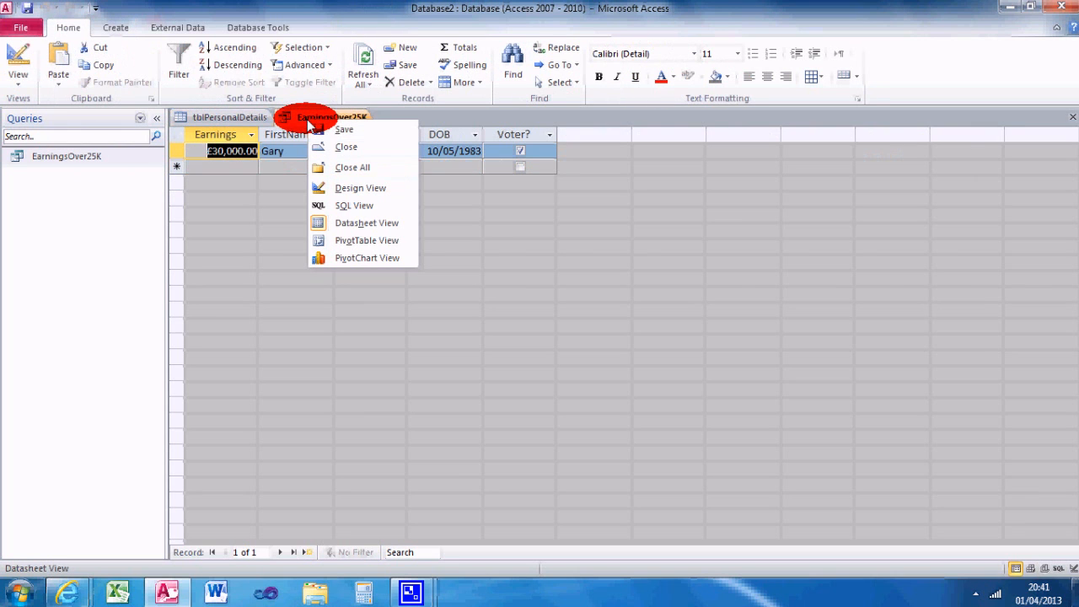
left_click(348, 148)
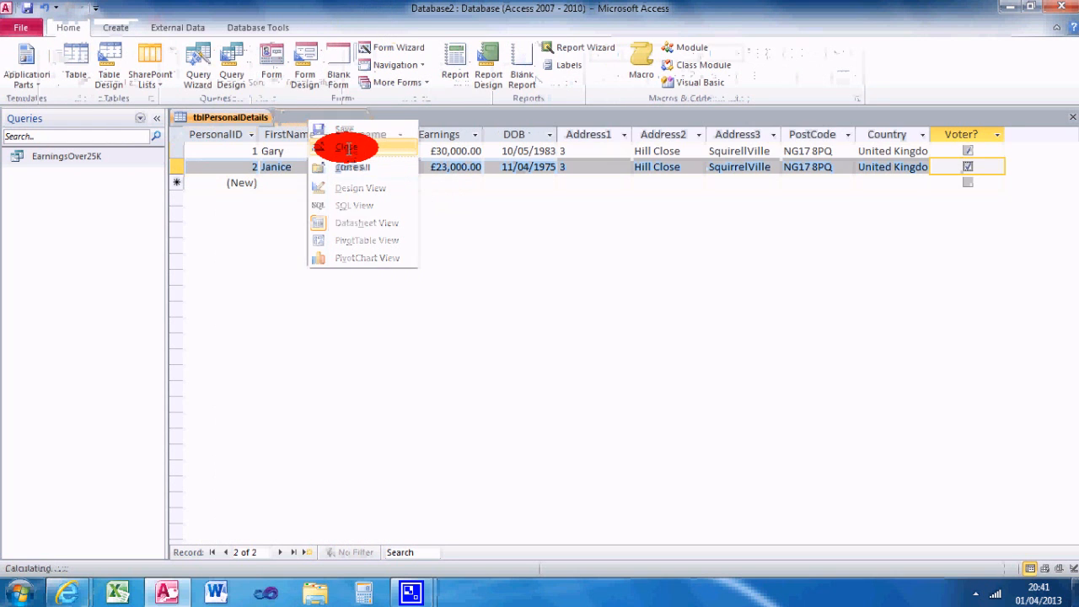
right_click(220, 115)
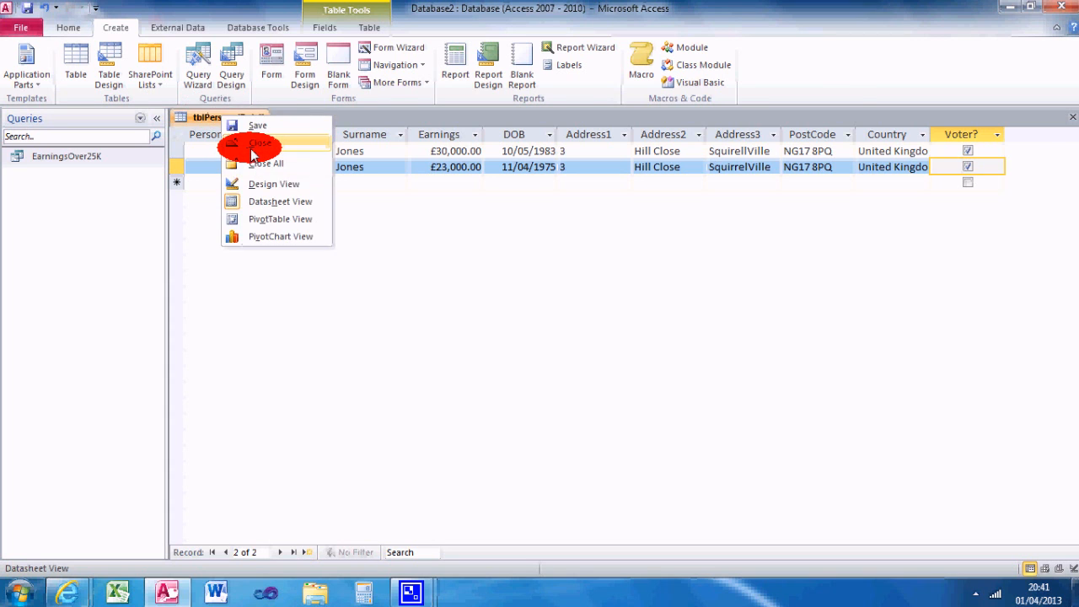
left_click(252, 143)
Step: Filter the database object list to show only tables and open tblPersonalDetails
left_click(141, 119)
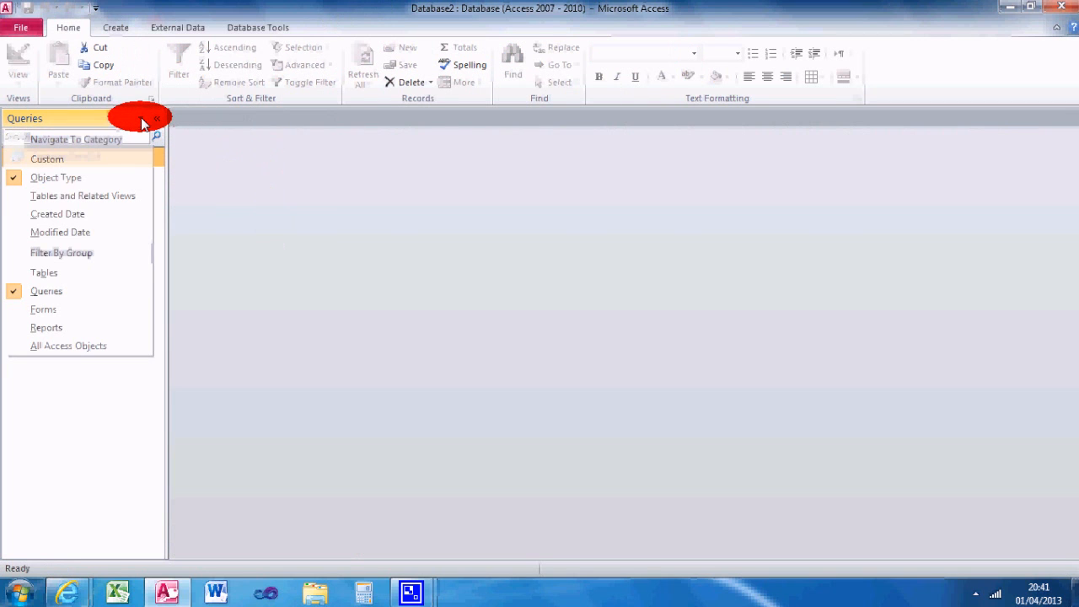
left_click(69, 272)
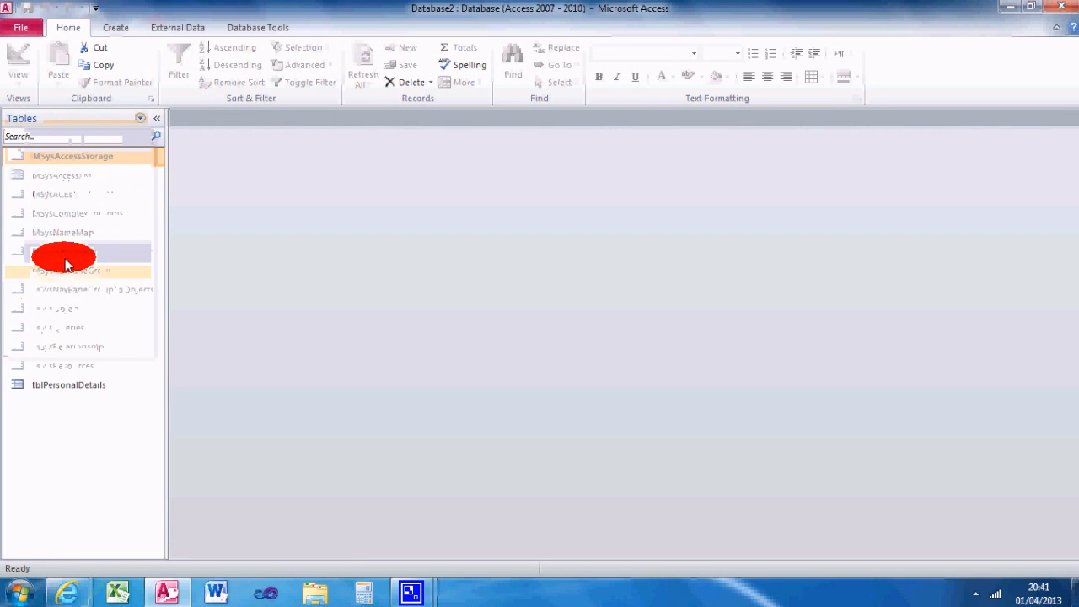
left_click(75, 385)
double_click(75, 385)
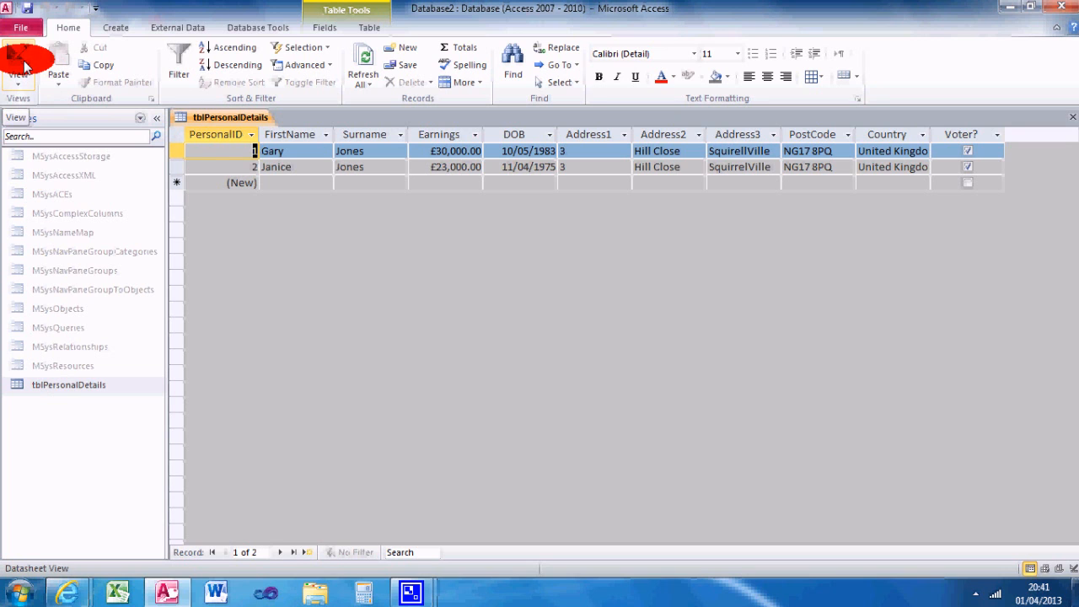
Step: View the field design of tblPersonalDetails and return to its datasheet
left_click(22, 66)
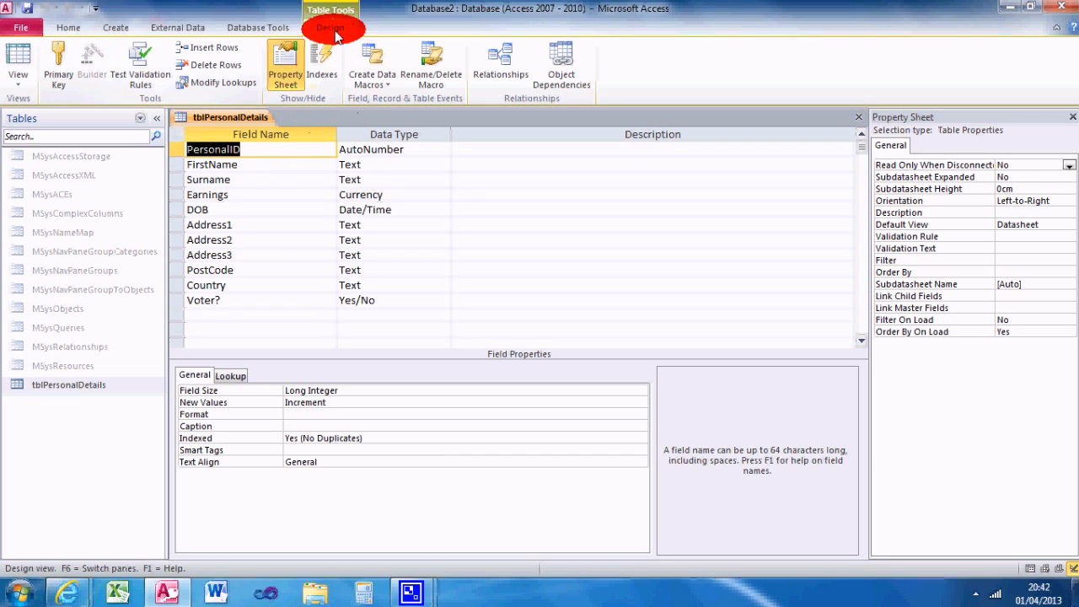
left_click(17, 63)
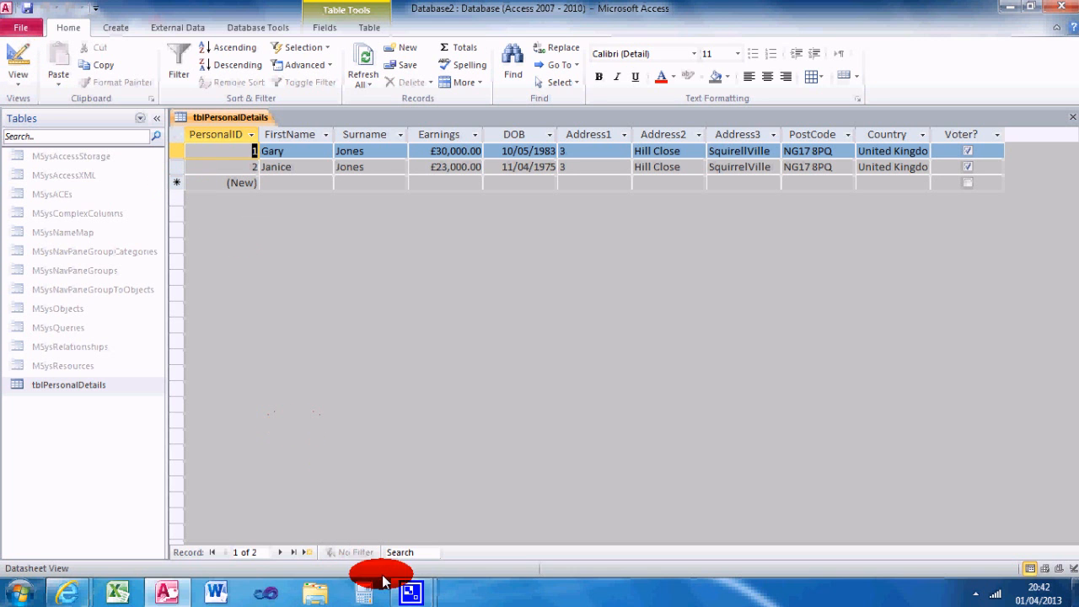
mouse_move(411, 593)
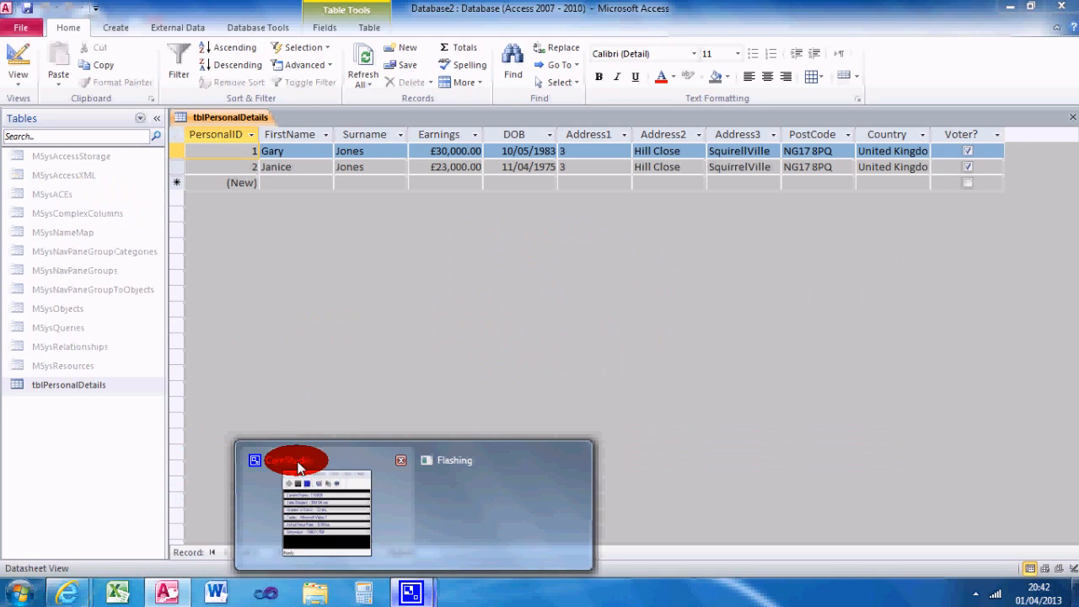
left_click(298, 468)
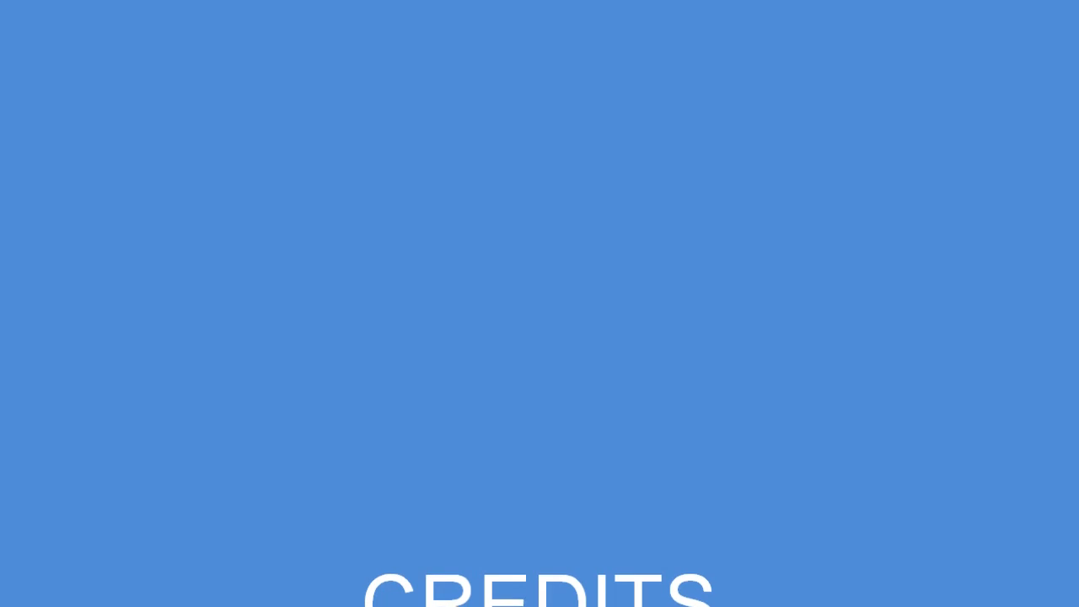